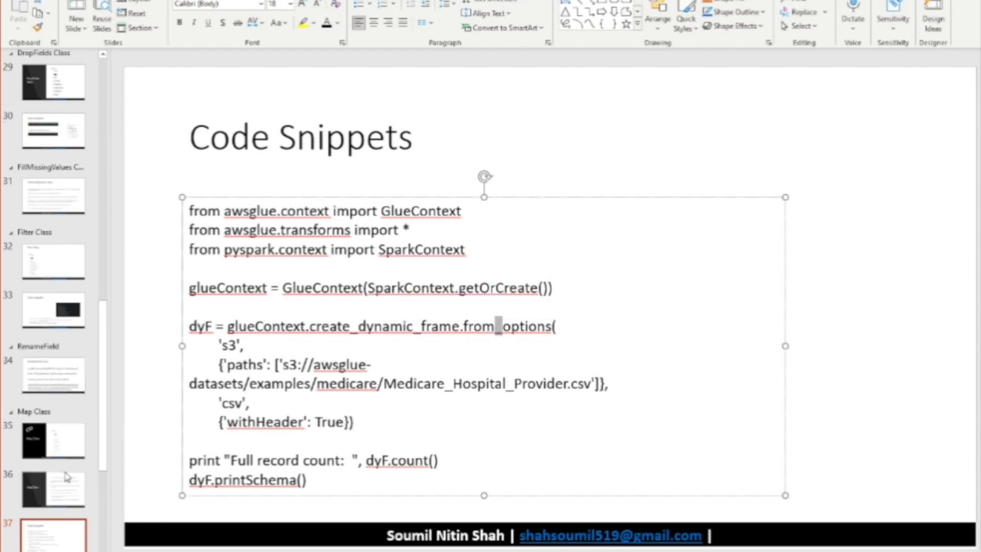
# Examine the Map Class slides with the printed source schema and the MergeAddress mapping function that restructures the provider address fields
pyautogui.scroll(-3, 66, 459)
pyautogui.click(65, 408)
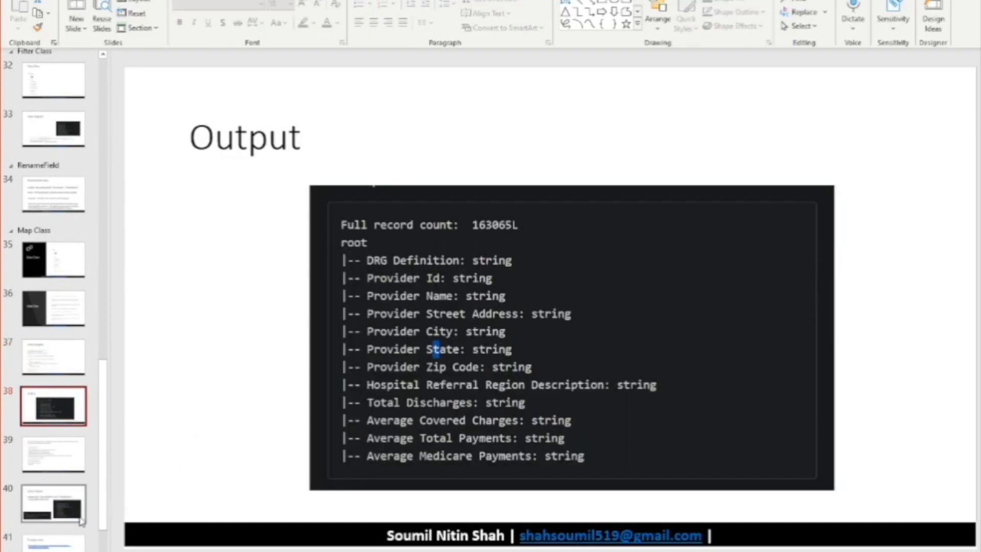
pyautogui.click(60, 455)
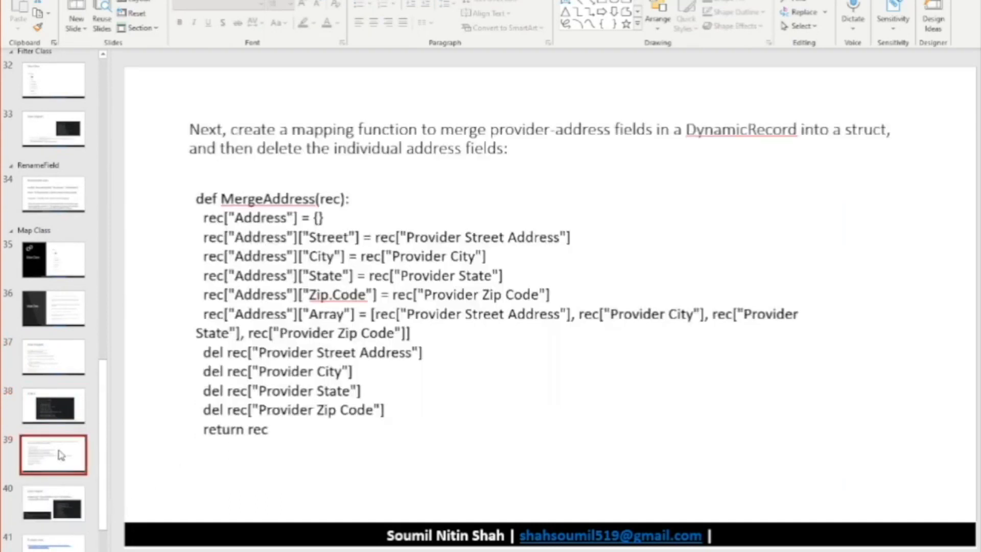
pyautogui.doubleClick(239, 200)
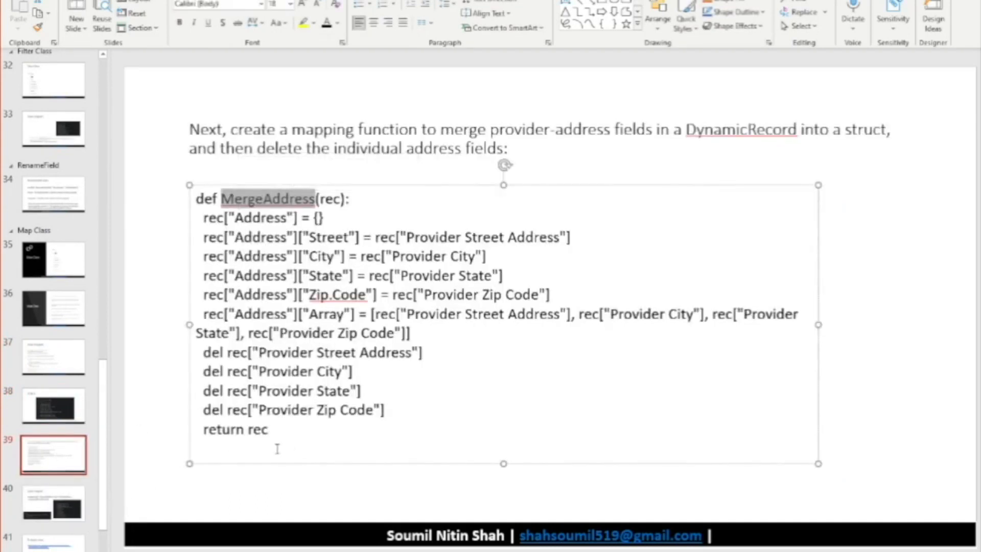
pyautogui.click(73, 423)
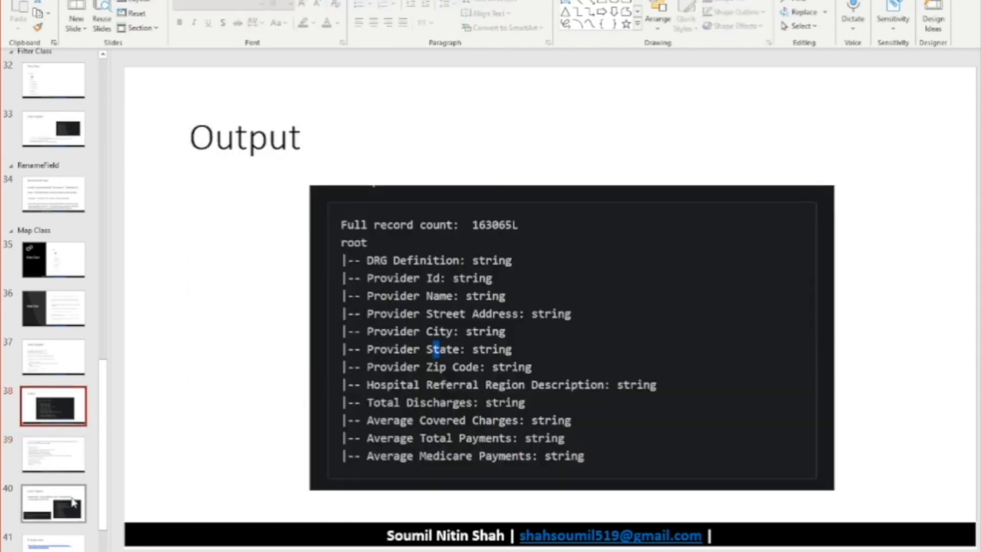
pyautogui.click(56, 457)
pyautogui.click(60, 521)
pyautogui.click(54, 479)
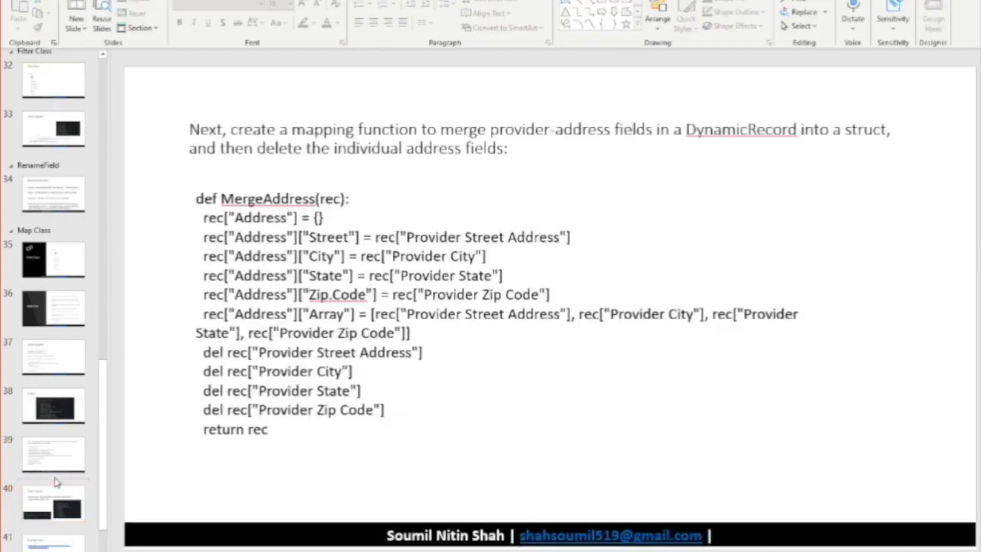
pyautogui.doubleClick(327, 225)
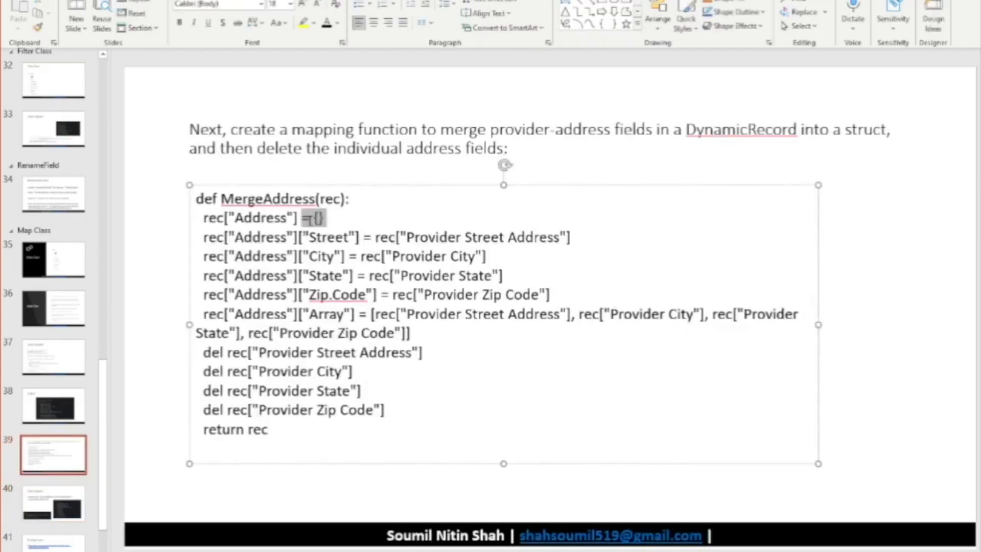
pyautogui.moveTo(404, 416); pyautogui.dragTo(204, 238)
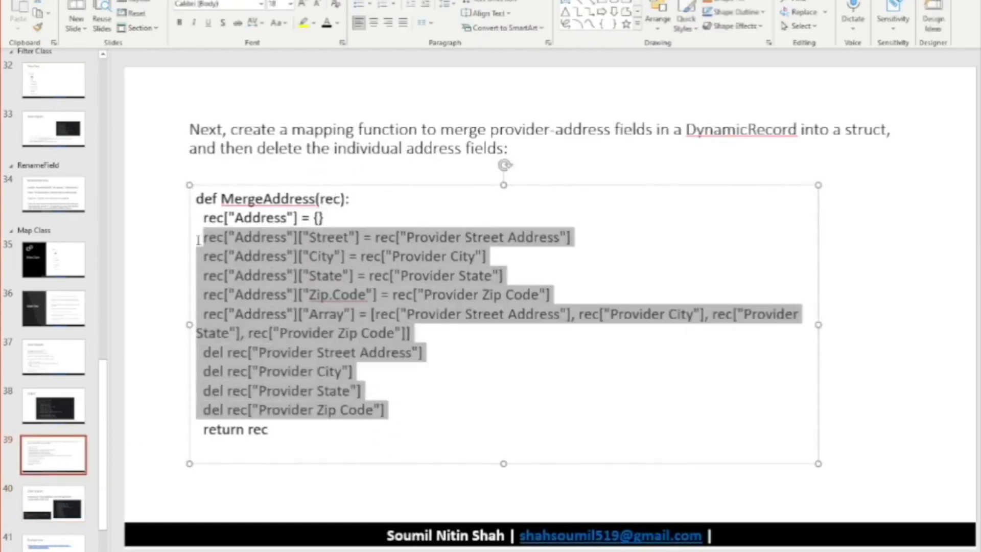
# Examine the slide applying Map.apply with MergeAddress to dyF, including a close look at the Address struct in the output schema
pyautogui.click(53, 504)
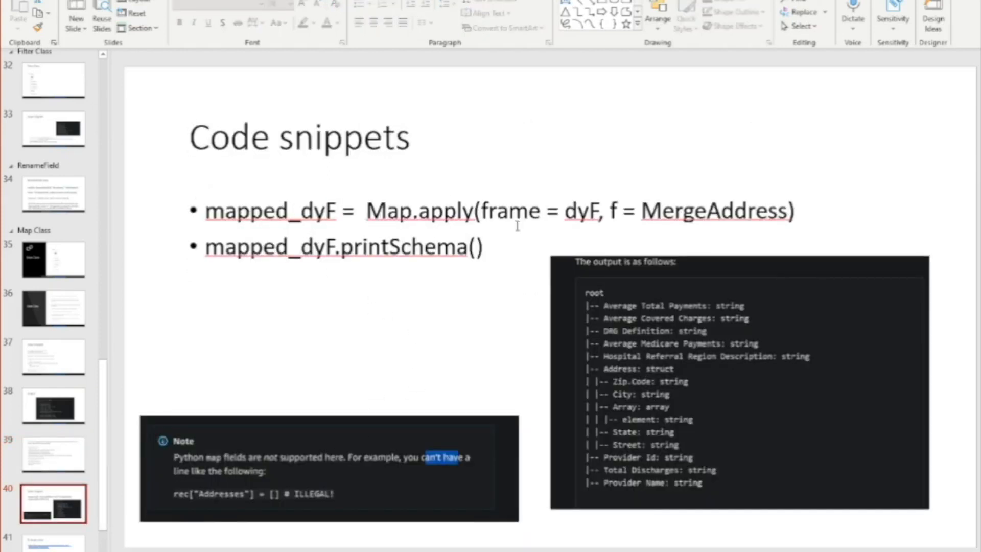
pyautogui.doubleClick(580, 210)
pyautogui.doubleClick(713, 211)
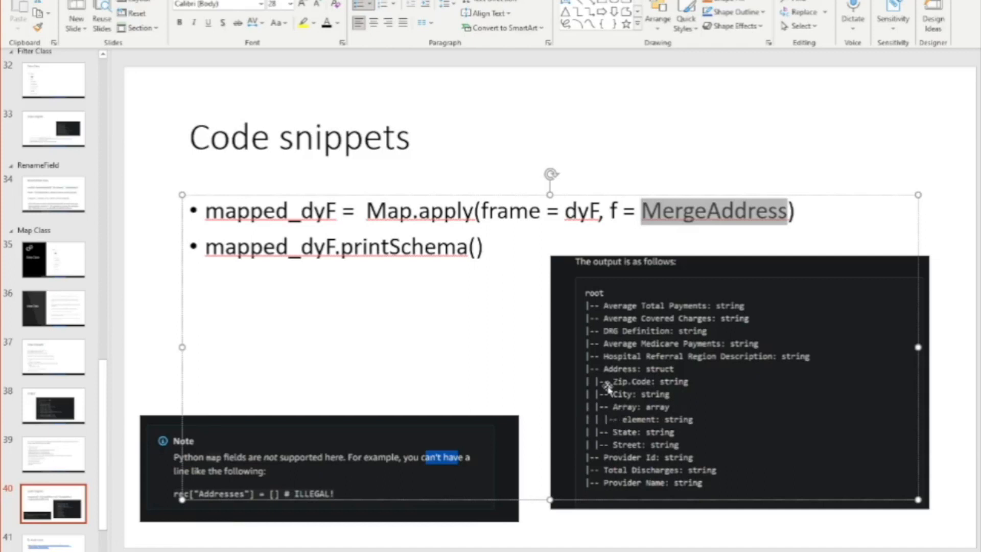
pyautogui.click(624, 372)
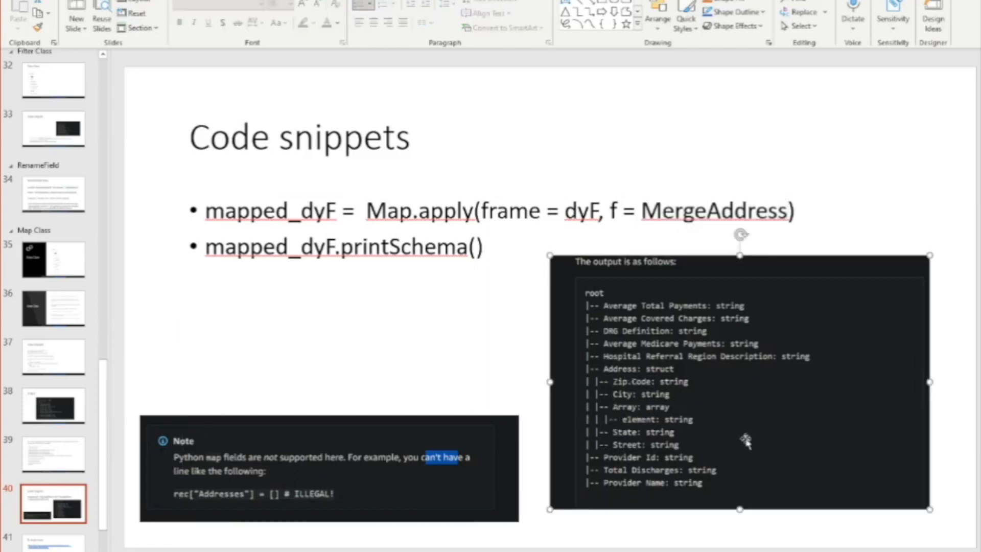
pyautogui.scroll(5, 751, 444)
pyautogui.scroll(-5, 755, 446)
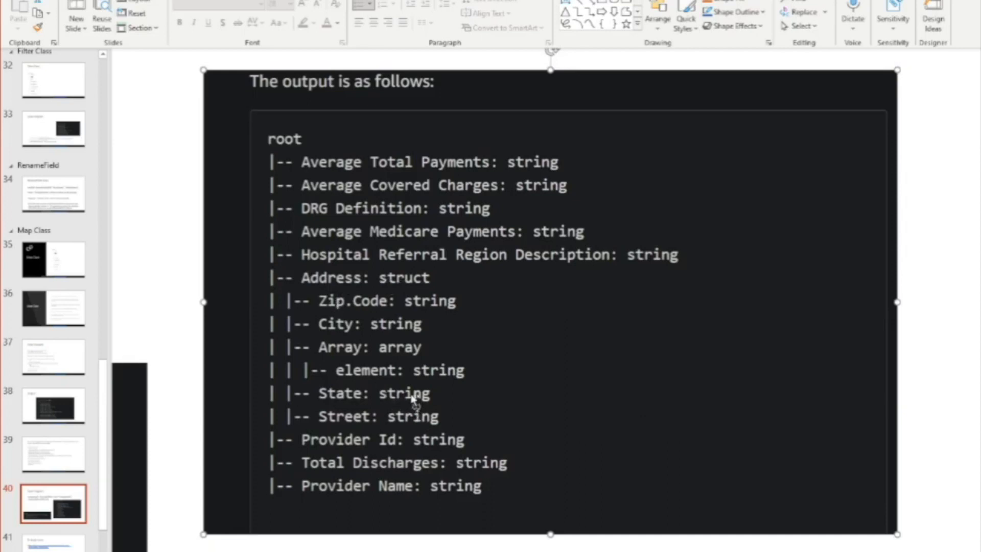
pyautogui.scroll(-3, 416, 400)
pyautogui.scroll(-1, 59, 491)
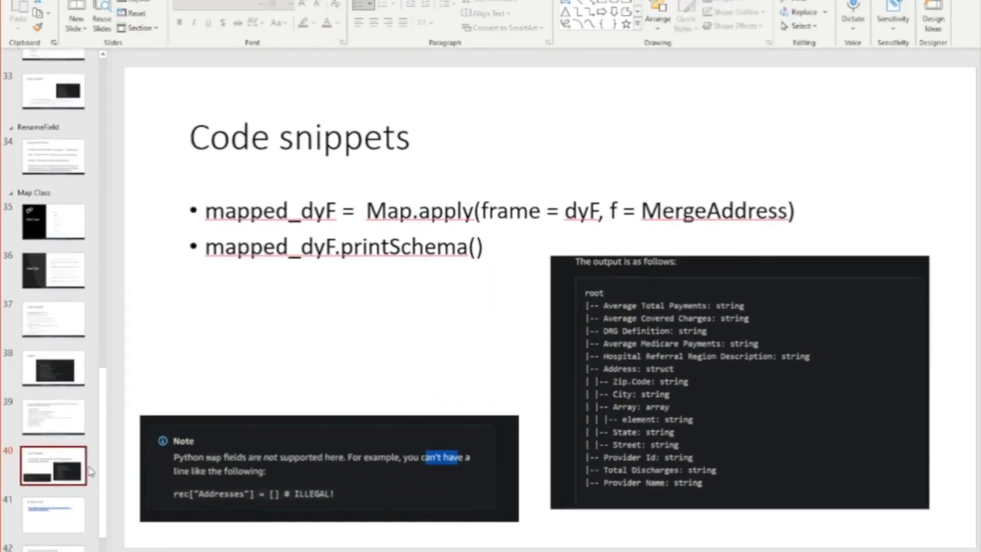
# Review the AWS Glue Python documentation link on the "To study more" slide and the links on the following slide
pyautogui.click(60, 489)
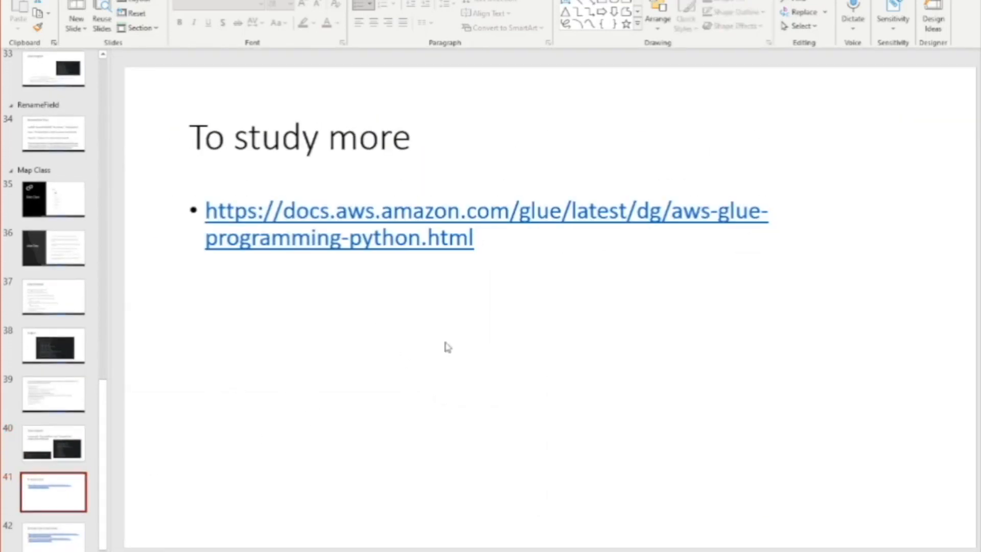
pyautogui.moveTo(553, 241); pyautogui.dragTo(175, 185)
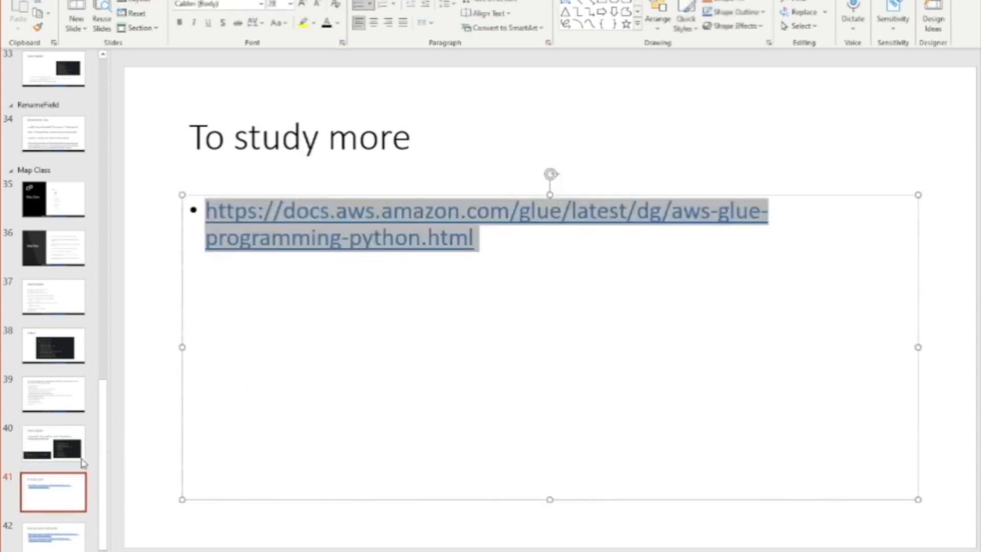
pyautogui.click(68, 537)
pyautogui.moveTo(598, 350); pyautogui.dragTo(192, 199)
pyautogui.click(49, 531)
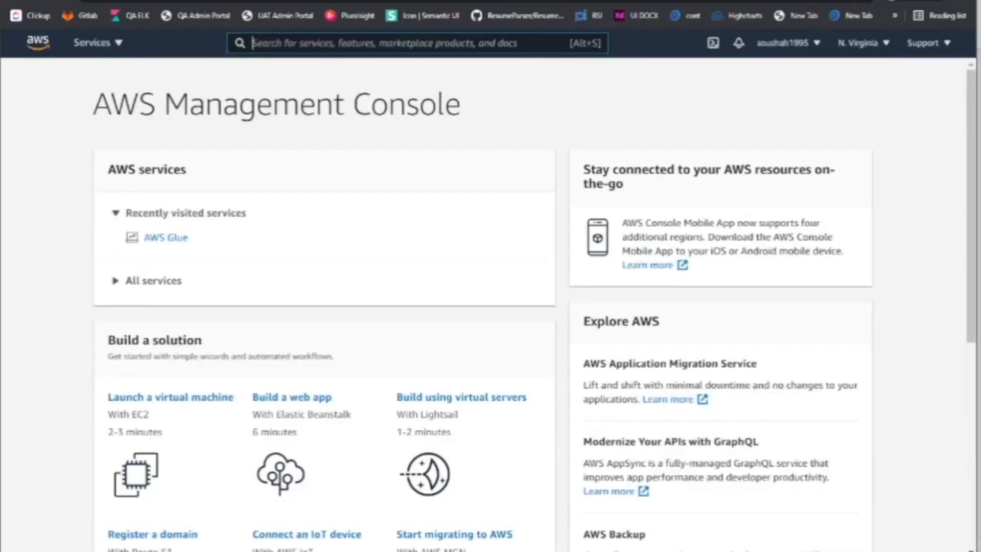
# In the AWS Management Console, search for "AWS glue" and open the AWS Glue service
pyautogui.write('AWS')
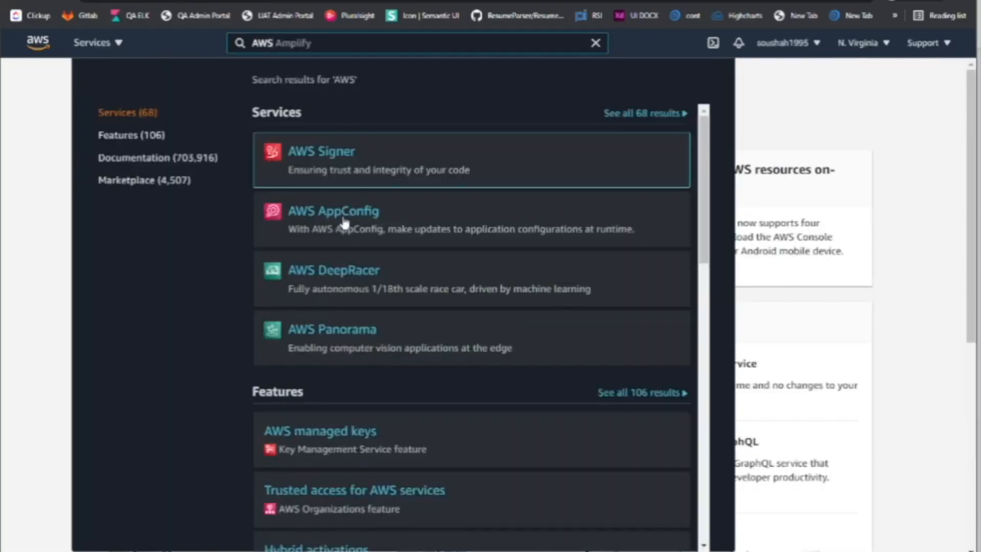
pyautogui.write(' glue')
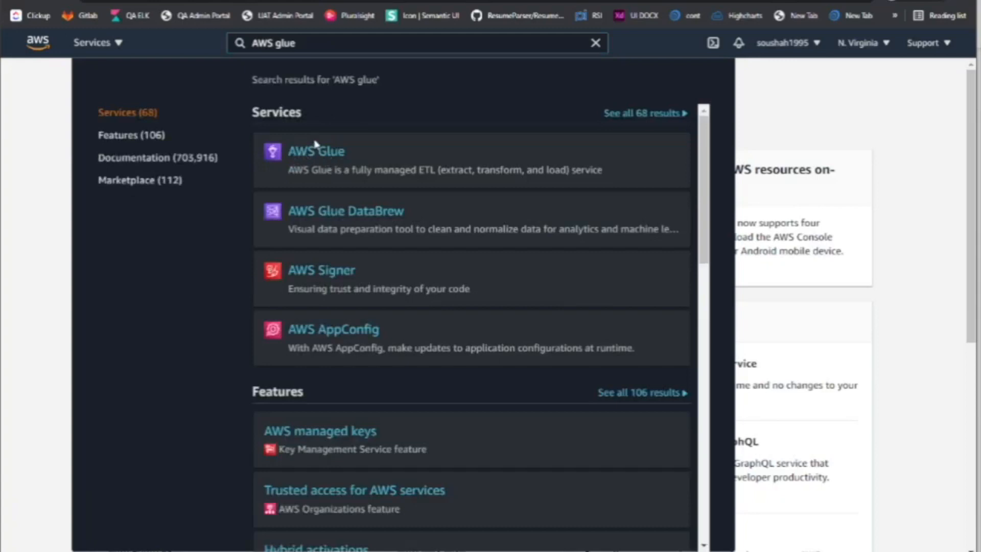
pyautogui.click(313, 152)
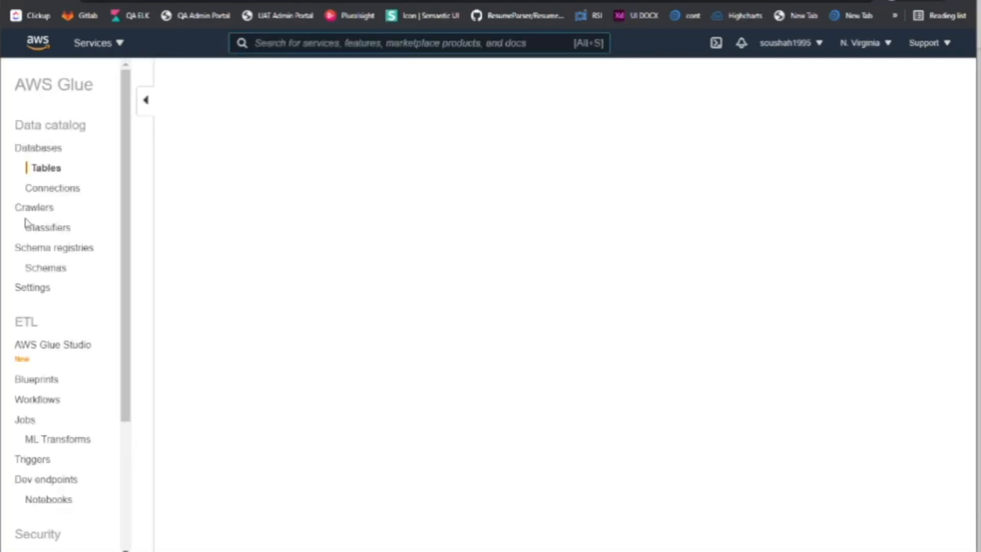
# View the Glue databases list, and launch the guided Add crawler tutorial up to its crawler properties form
pyautogui.click(35, 149)
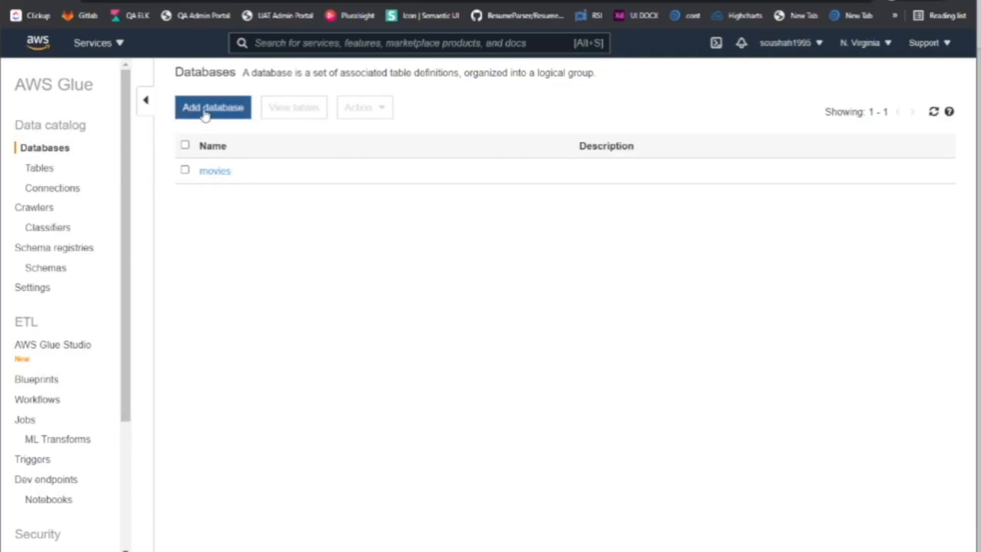
pyautogui.scroll(-3, 81, 445)
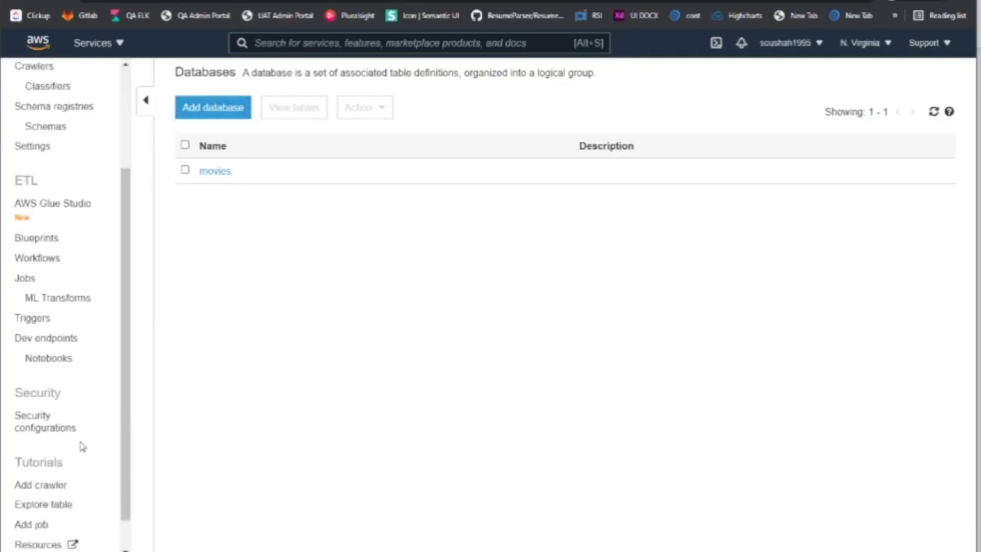
pyautogui.click(50, 491)
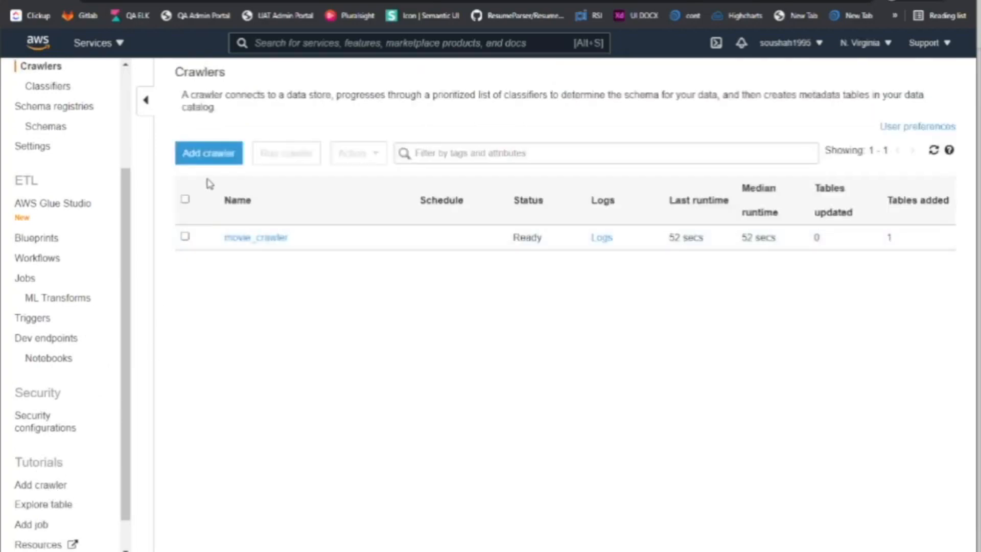
pyautogui.click(48, 485)
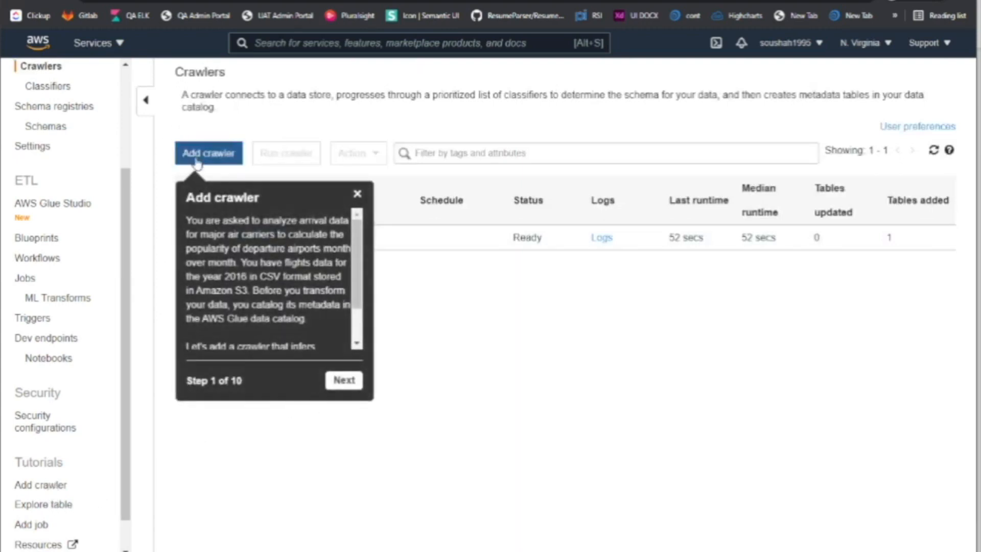
pyautogui.click(344, 382)
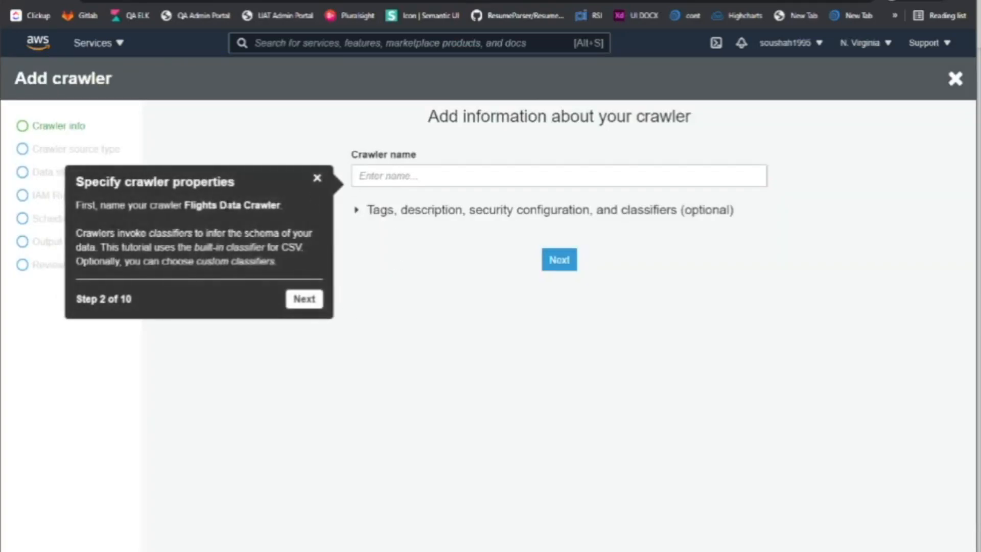
# Name the crawler "Flights Data Crawler" and accept Data stores as the source type with Crawl all folders
pyautogui.moveTo(282, 206); pyautogui.dragTo(194, 205)
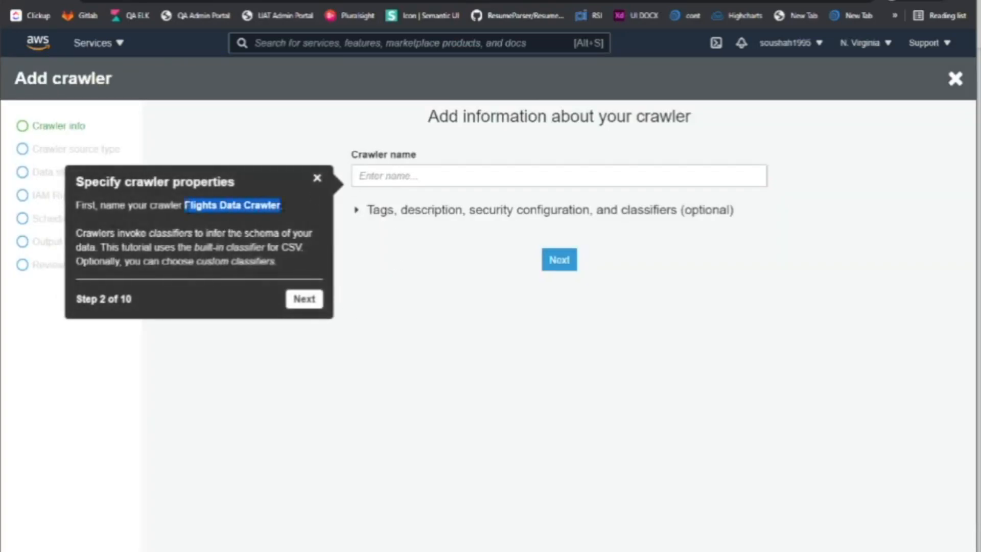
pyautogui.click(402, 178)
pyautogui.write('Flights Data Crawler')
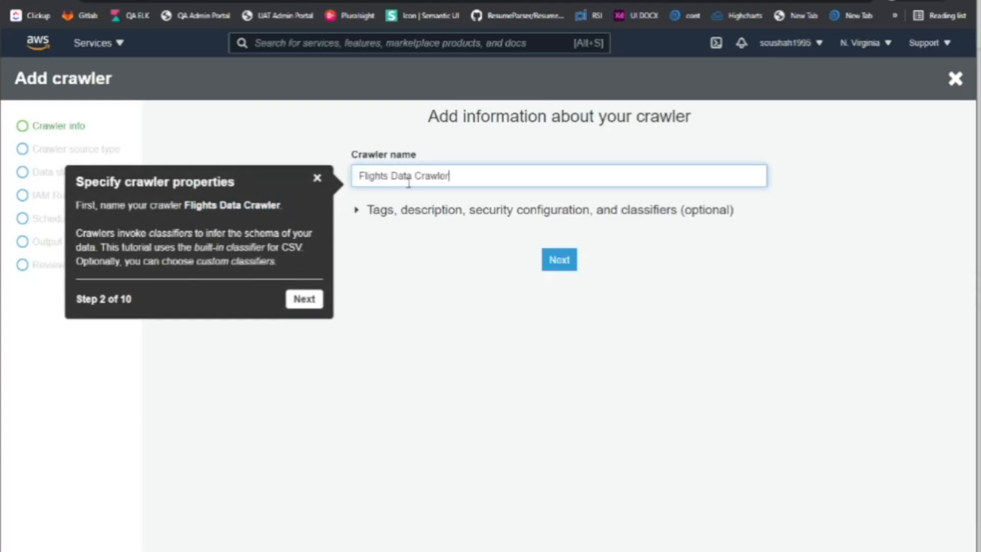
pyautogui.click(553, 263)
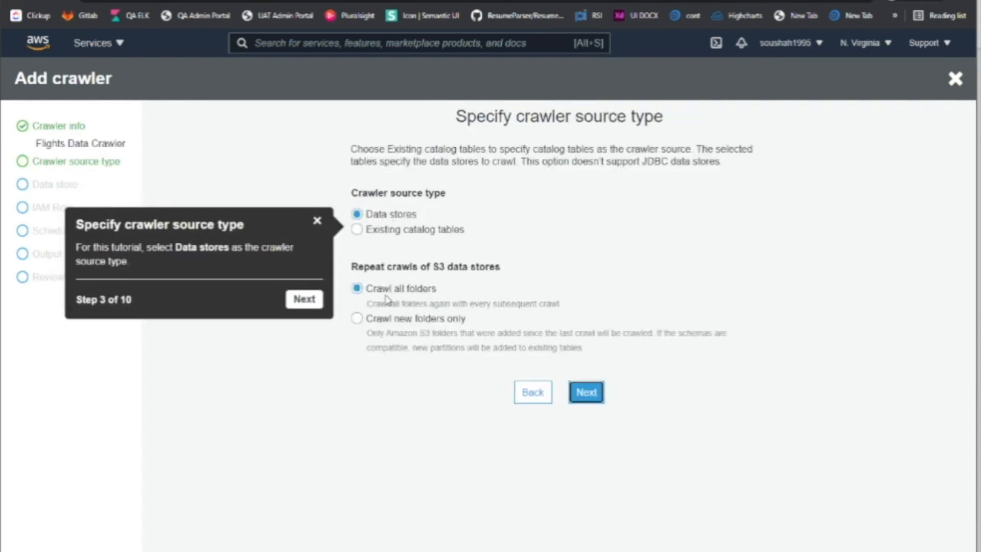
pyautogui.click(304, 301)
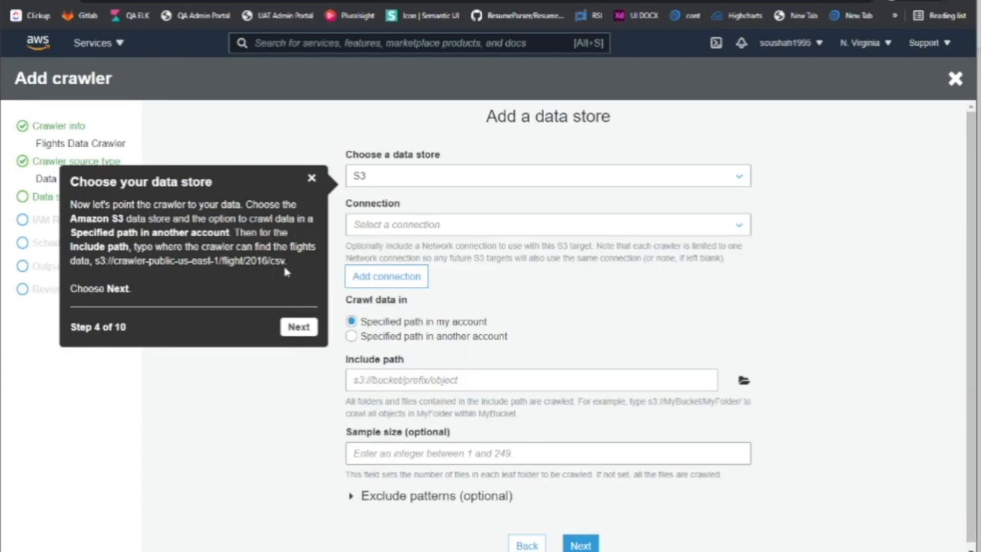
# Set the S3 data store's include path to s3://crawler-public-us-east-1/flight/2016/csv and continue without adding another data store
pyautogui.moveTo(99, 261); pyautogui.dragTo(284, 262)
pyautogui.rightClick(102, 262)
pyautogui.click(120, 279)
pyautogui.click(402, 379)
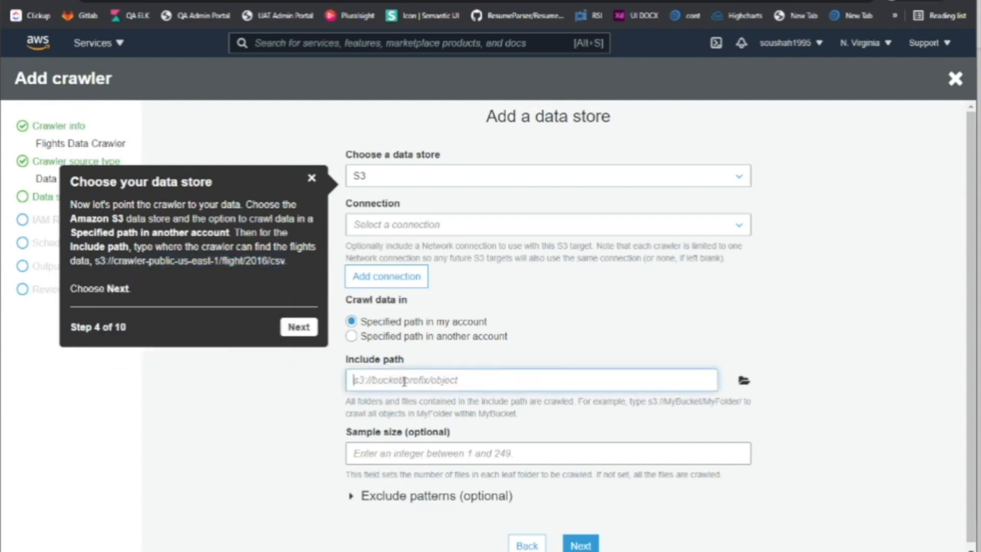
pyautogui.hotkey('ctrl', 'v')
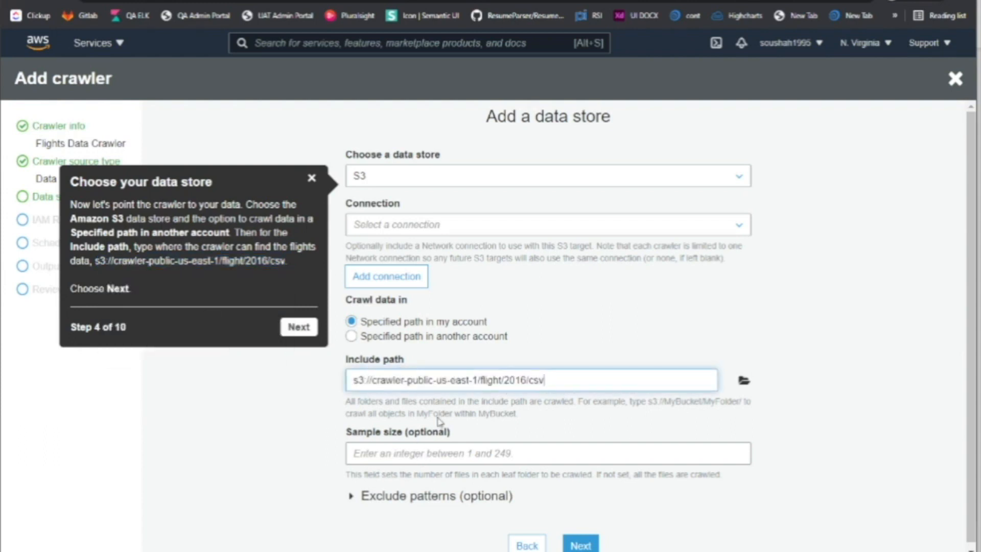
pyautogui.scroll(-1, 438, 418)
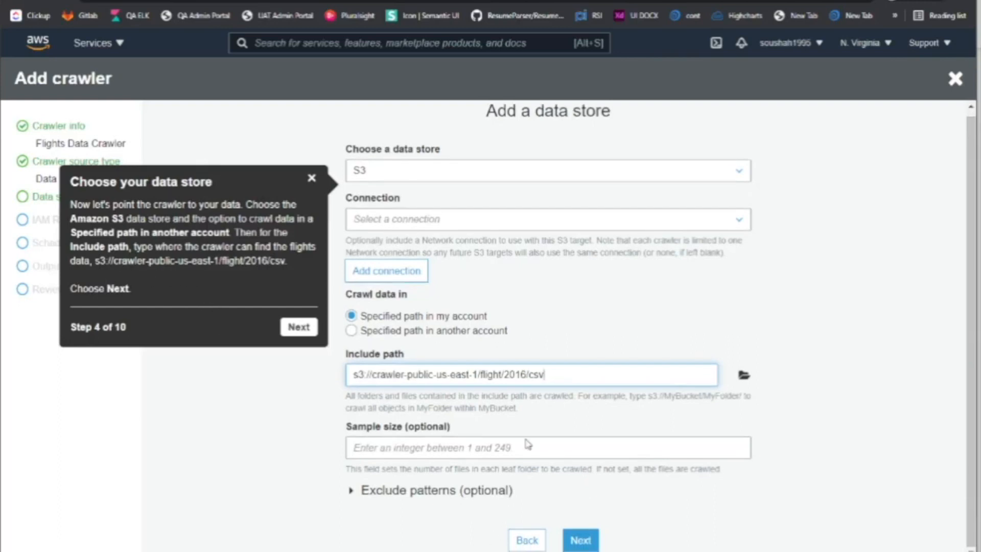
pyautogui.click(567, 537)
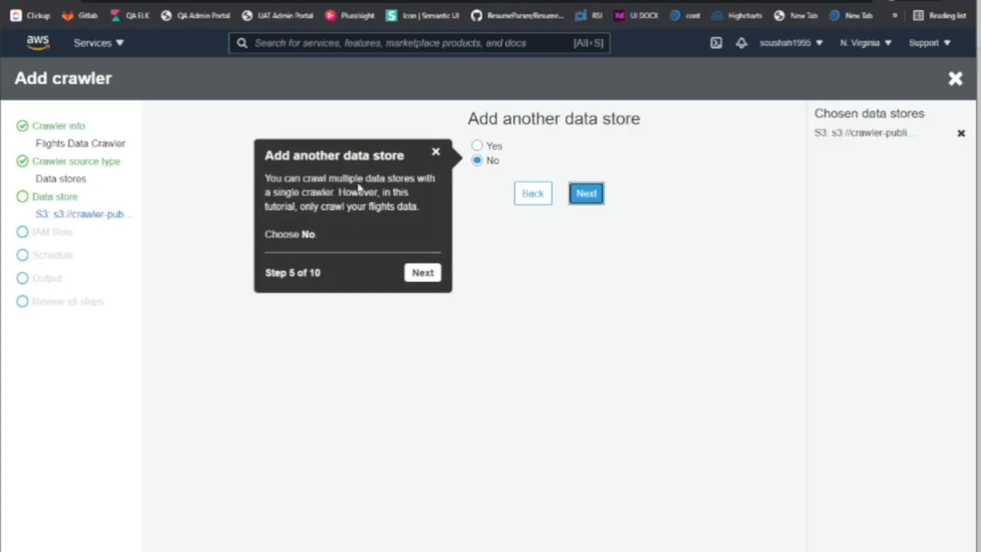
pyautogui.click(423, 273)
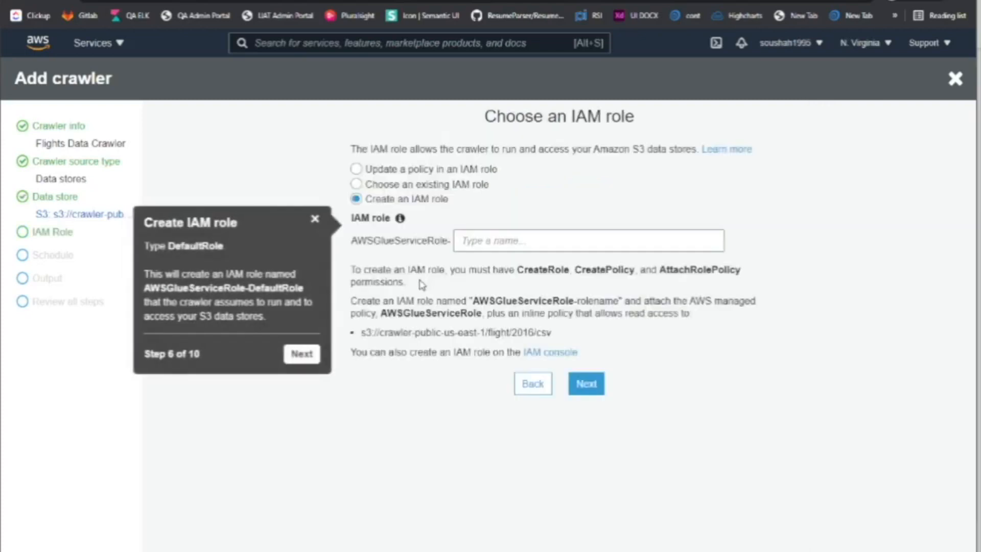
# Assign the existing IAM role AWSGlueServiceRole to the crawler instead of creating a new role
pyautogui.click(473, 245)
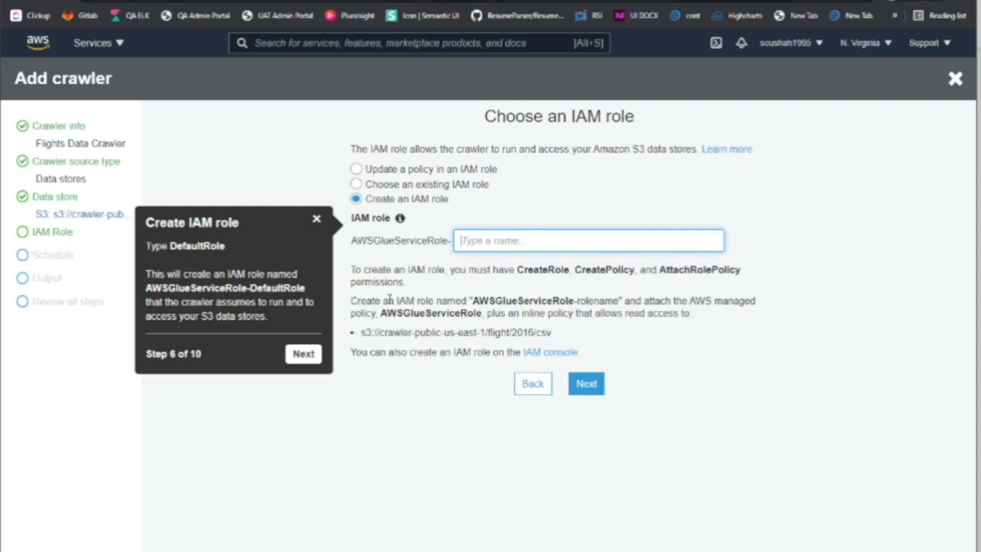
pyautogui.click(390, 188)
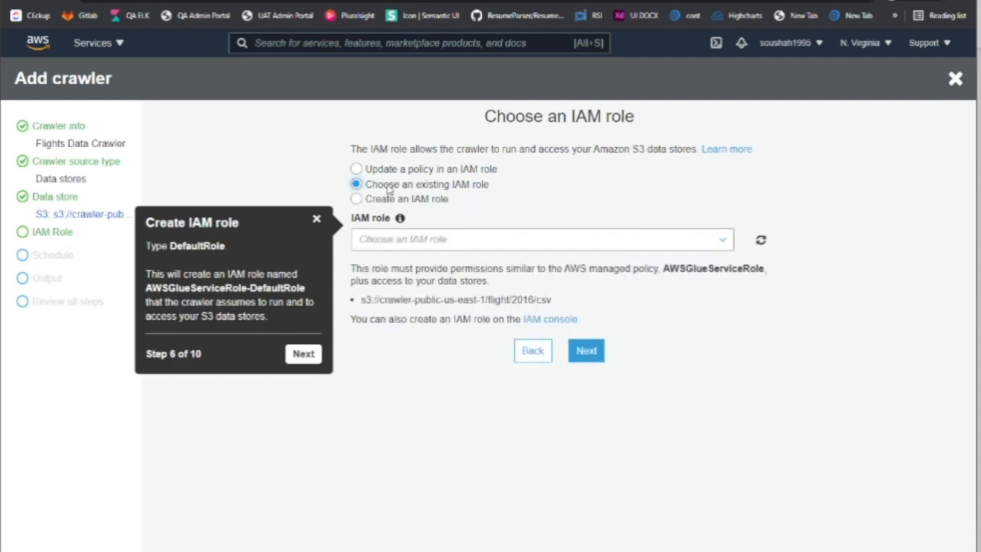
pyautogui.click(429, 245)
pyautogui.click(432, 261)
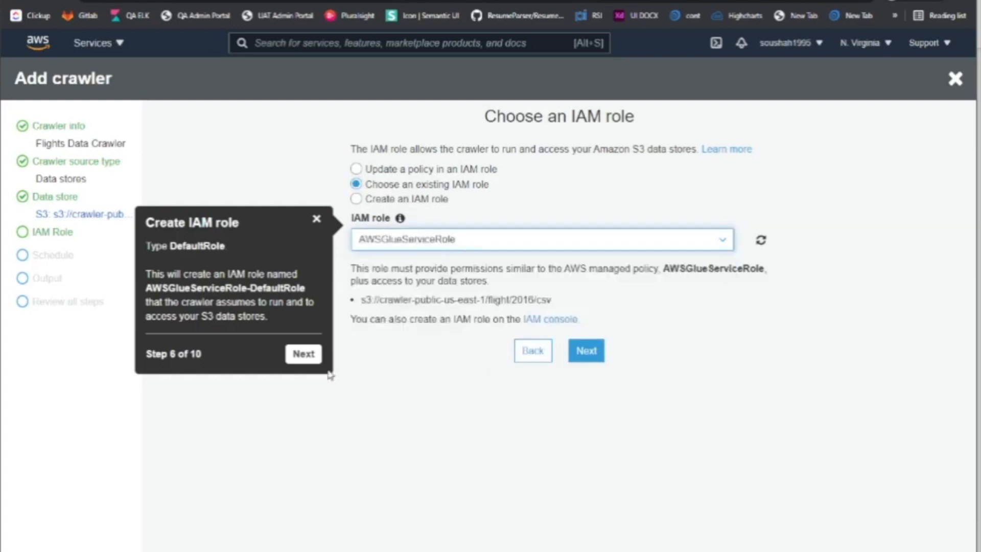
# Accept the Run on demand schedule for the crawler, and create a new output database named flightsdb
pyautogui.click(302, 353)
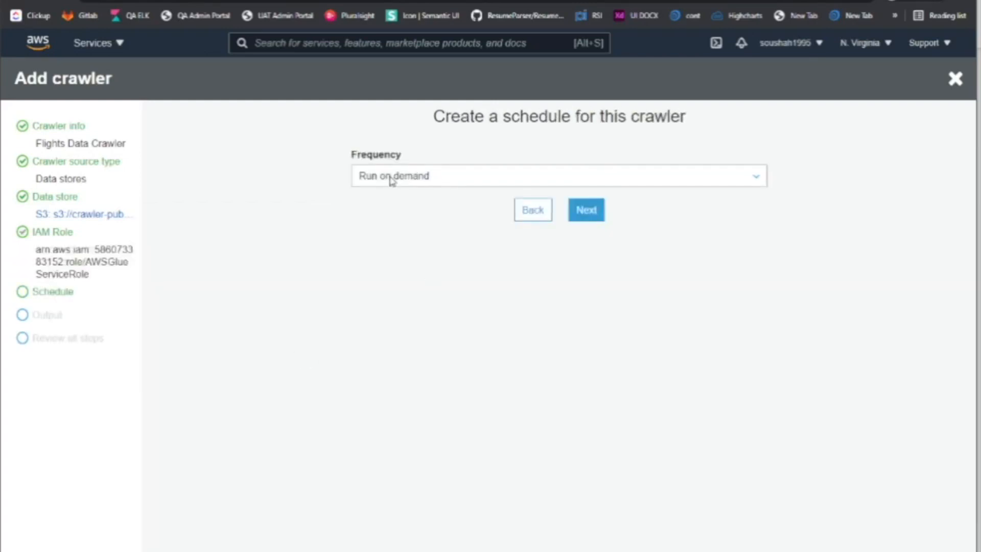
pyautogui.click(587, 212)
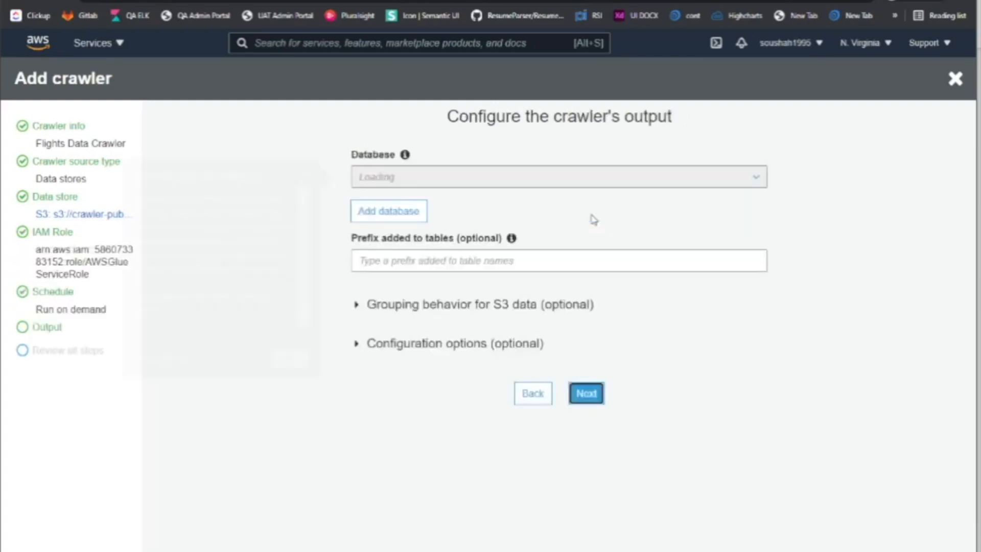
pyautogui.click(391, 180)
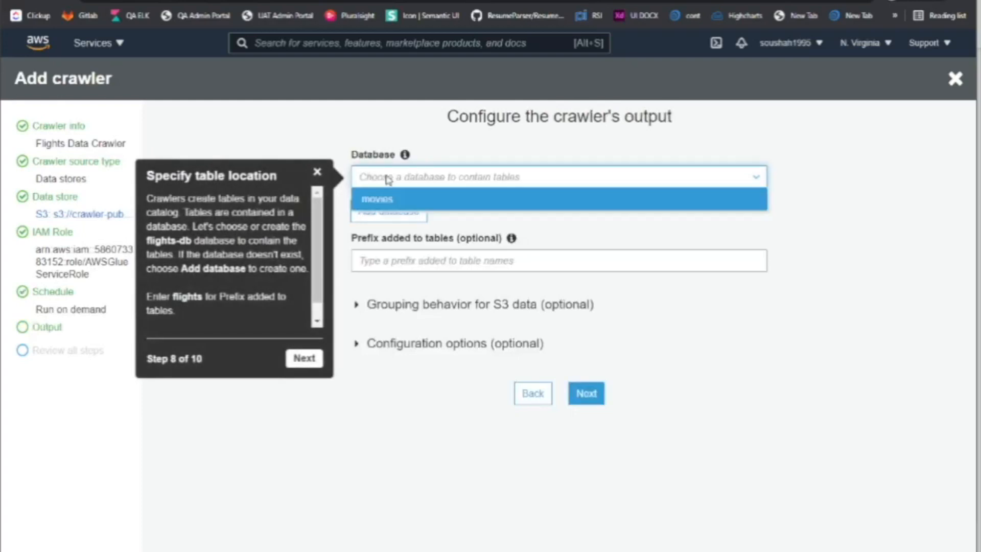
pyautogui.click(614, 243)
pyautogui.click(423, 220)
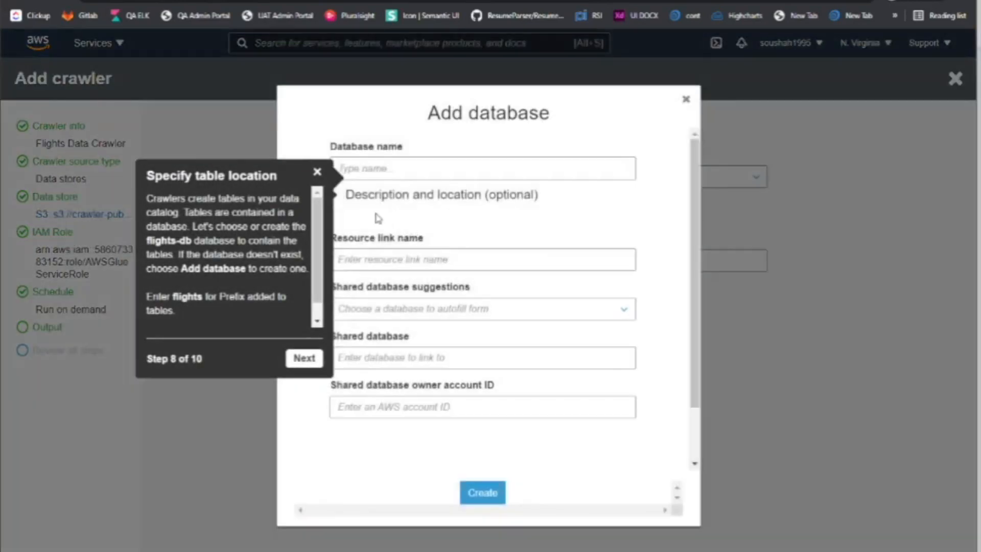
pyautogui.click(389, 173)
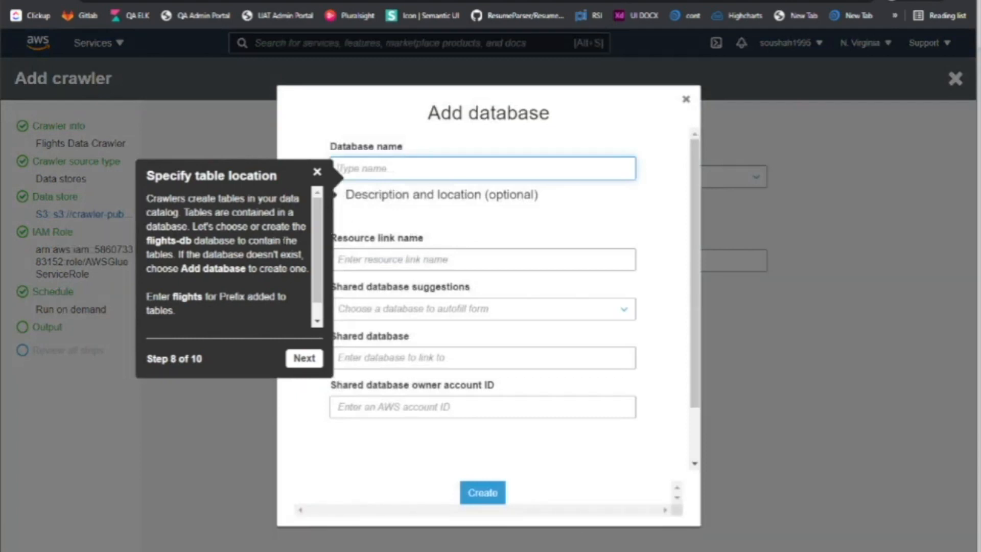
pyautogui.write('fli')
pyautogui.doubleClick(375, 170)
pyautogui.click(488, 493)
# Choose flightsdb as the crawler's output database and set the prefix added to tables to flights
pyautogui.click(429, 184)
pyautogui.click(429, 184)
pyautogui.click(416, 183)
pyautogui.click(402, 228)
pyautogui.click(393, 183)
pyautogui.click(394, 201)
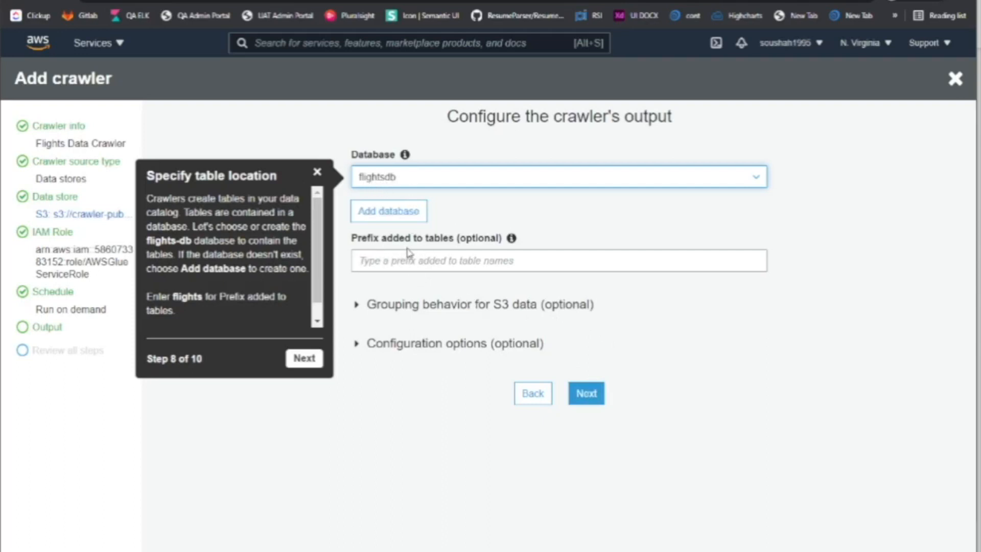
pyautogui.click(455, 264)
pyautogui.write('flights')
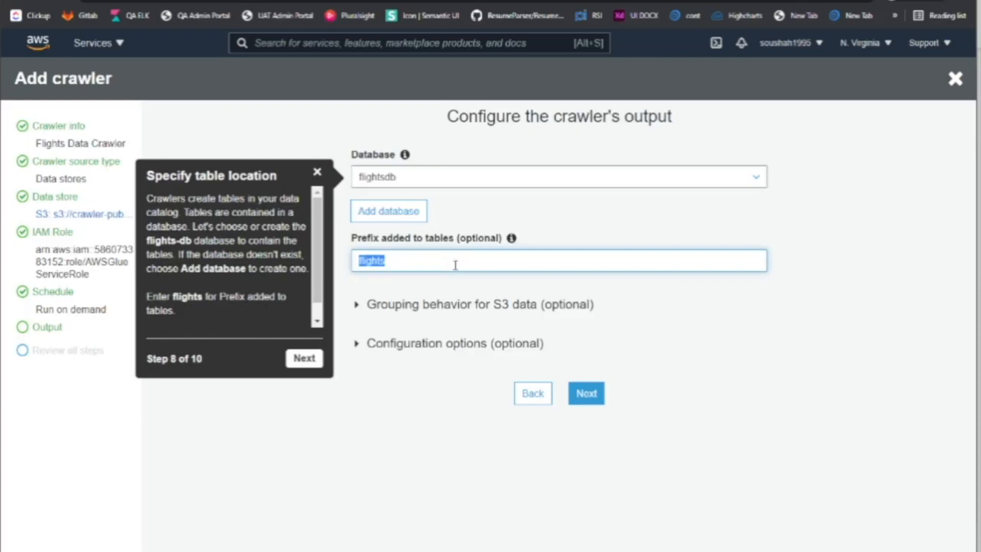
# Review the crawler's configured choices and finish creating the Flights Data Crawler
pyautogui.click(586, 397)
pyautogui.scroll(-3, 546, 362)
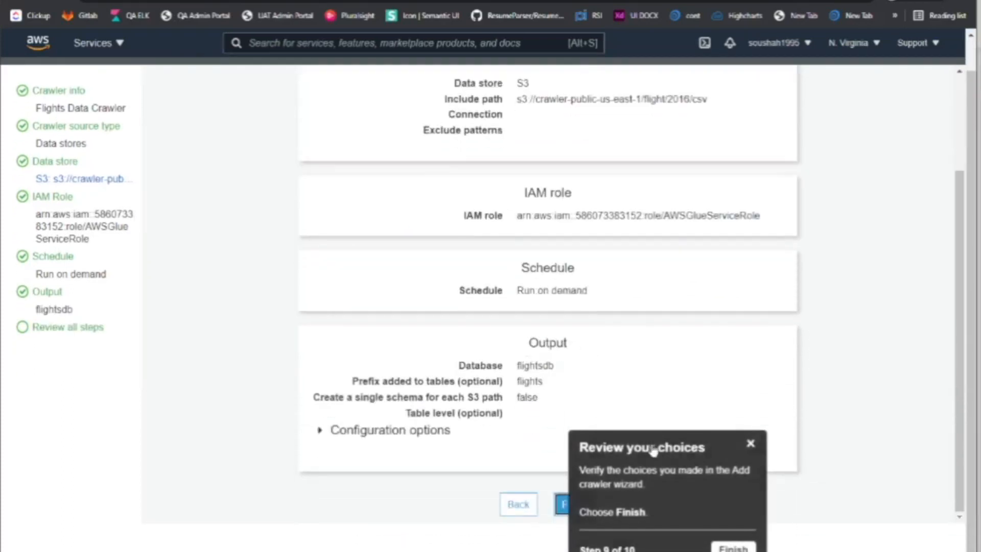
pyautogui.click(557, 504)
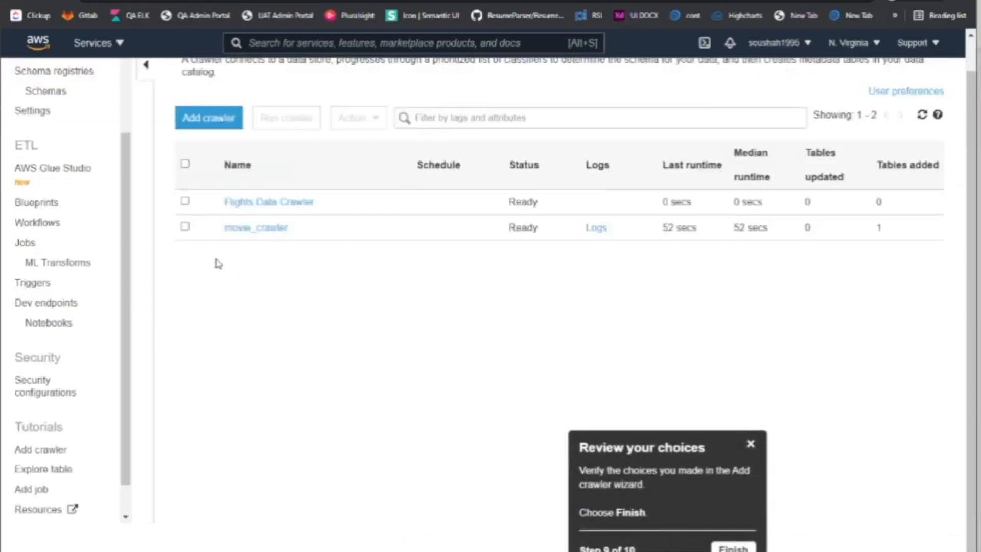
# Check the refreshed list of Data Catalog databases, and the refreshed list of tables
pyautogui.scroll(3, 28, 153)
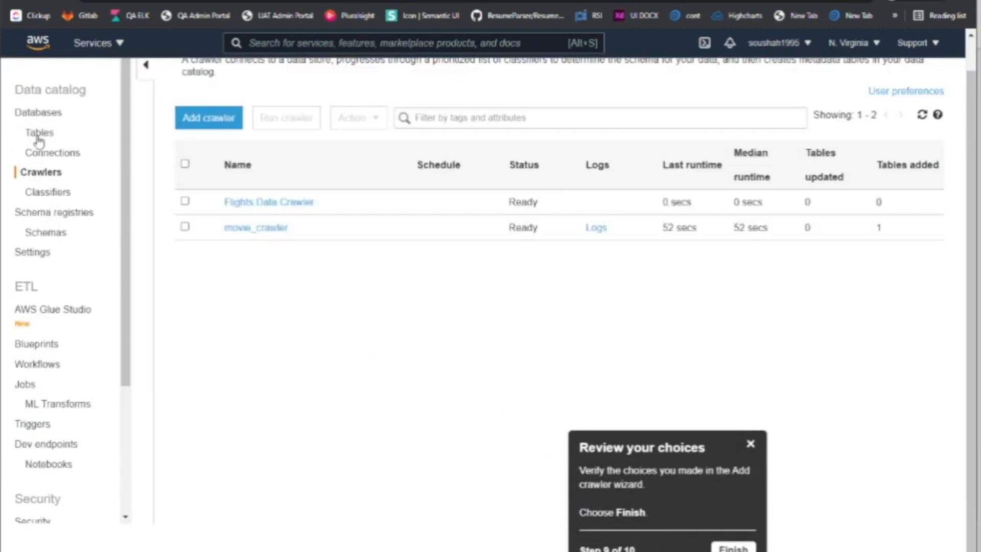
pyautogui.click(49, 120)
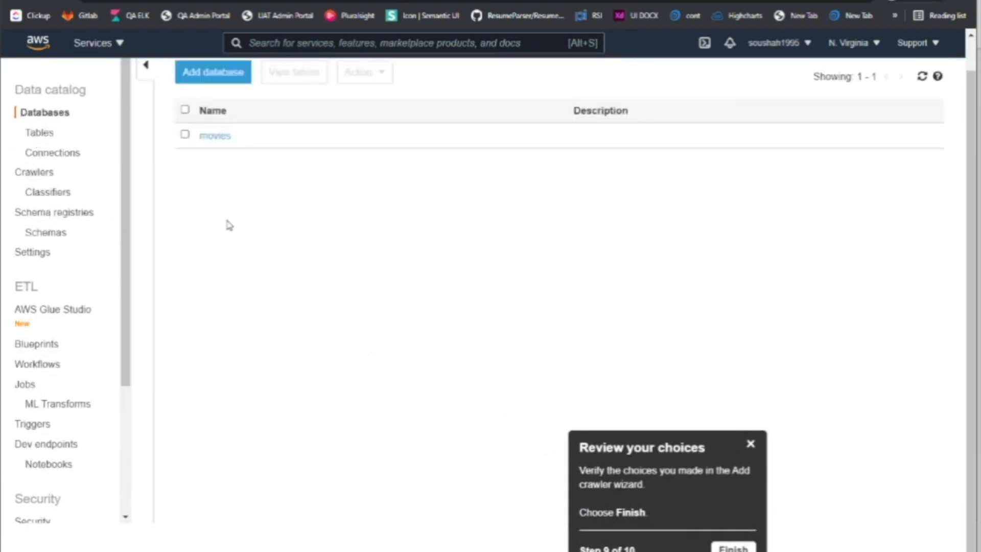
pyautogui.scroll(1, 599, 268)
pyautogui.click(922, 108)
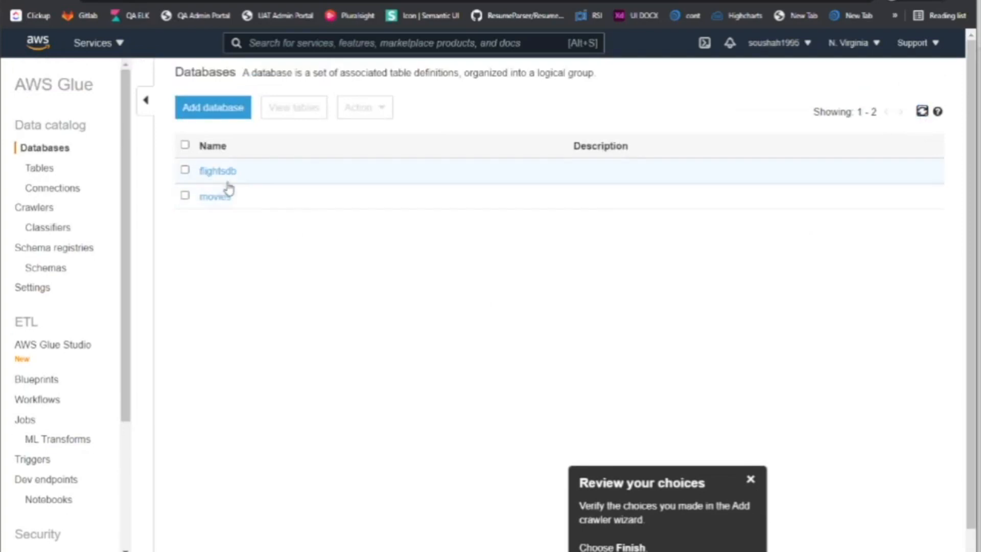
pyautogui.click(53, 175)
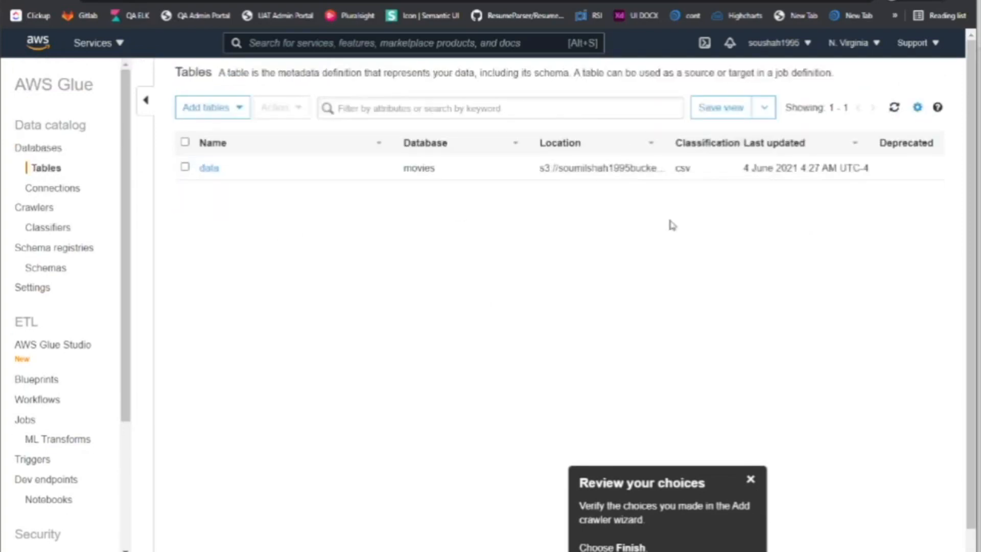
pyautogui.click(894, 108)
# Run the Flights Data Crawler from the crawlers list
pyautogui.click(44, 210)
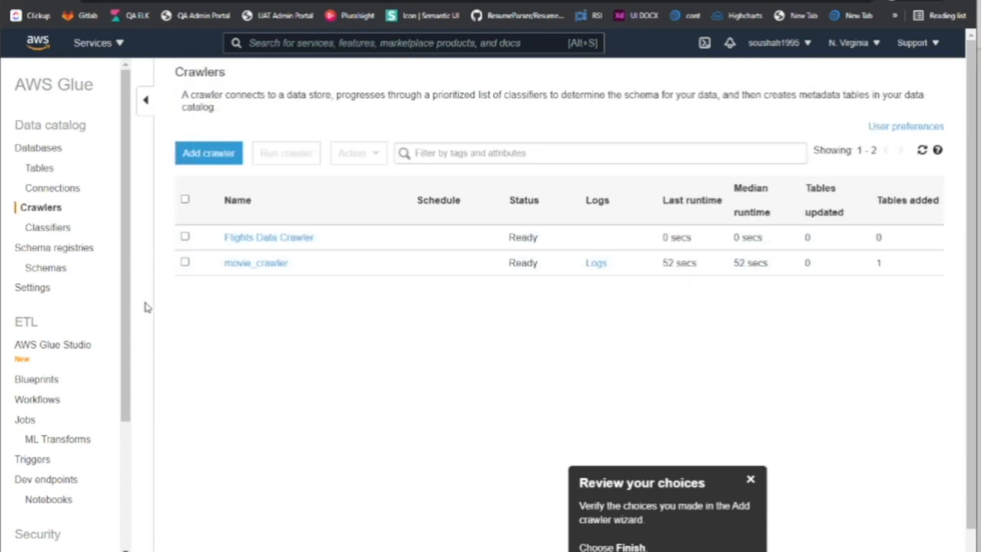
pyautogui.click(184, 236)
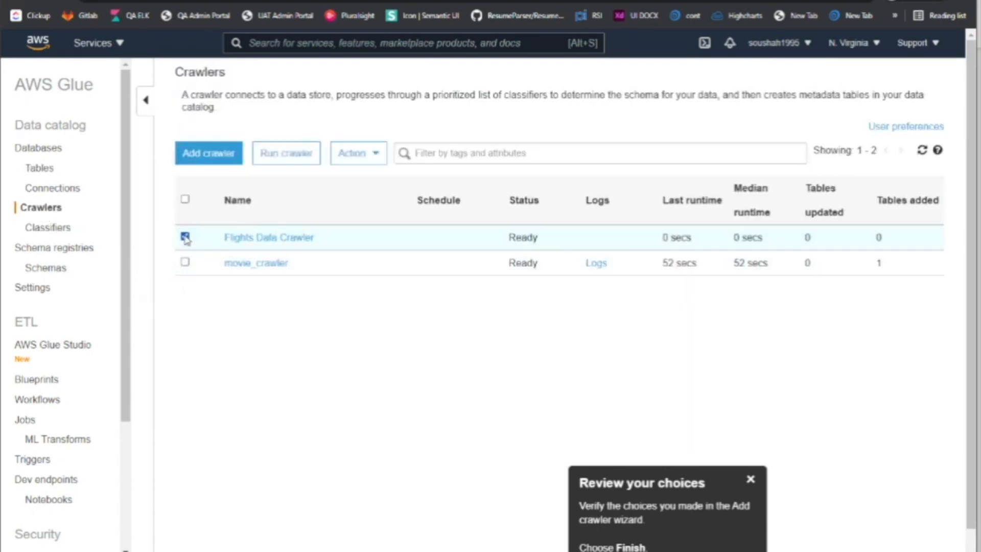
pyautogui.click(311, 160)
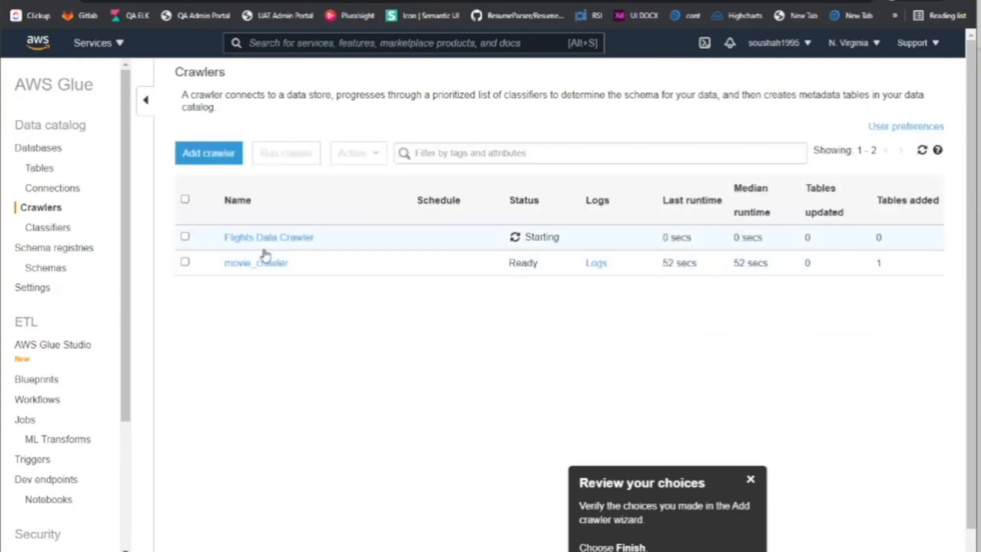
pyautogui.click(516, 239)
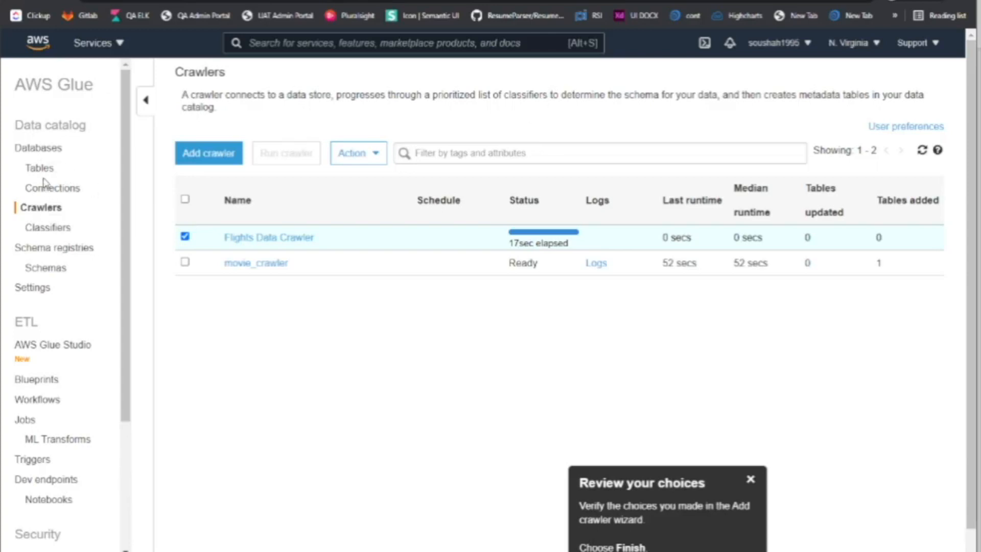
# Refresh the crawlers list repeatedly to monitor the run status of the Flights Data Crawler
pyautogui.click(922, 150)
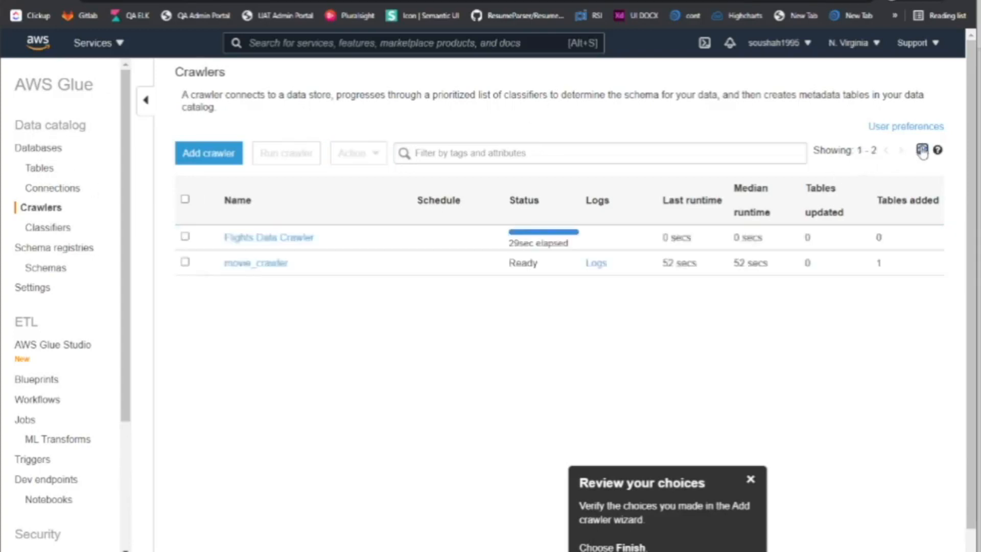
pyautogui.click(922, 150)
pyautogui.click(922, 150)
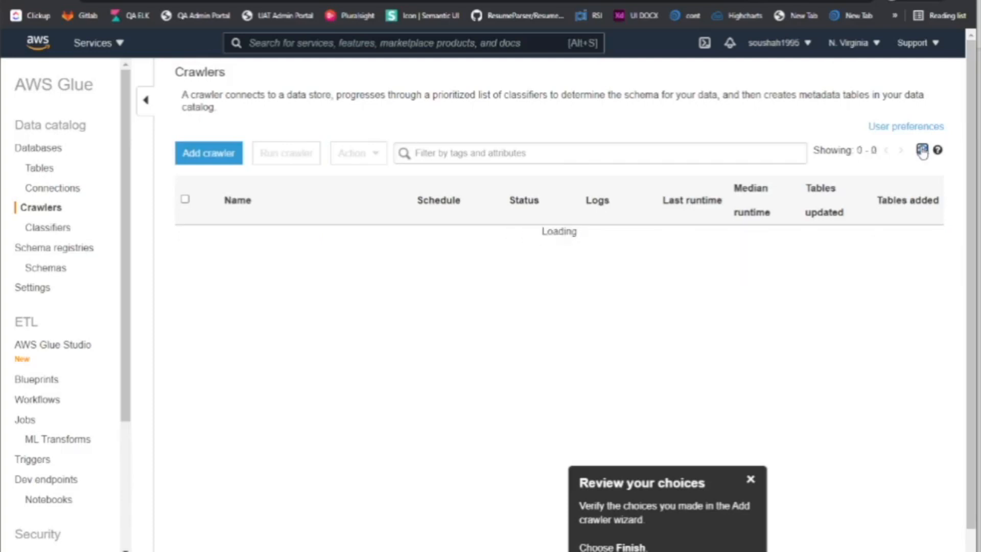
pyautogui.click(921, 150)
pyautogui.click(922, 151)
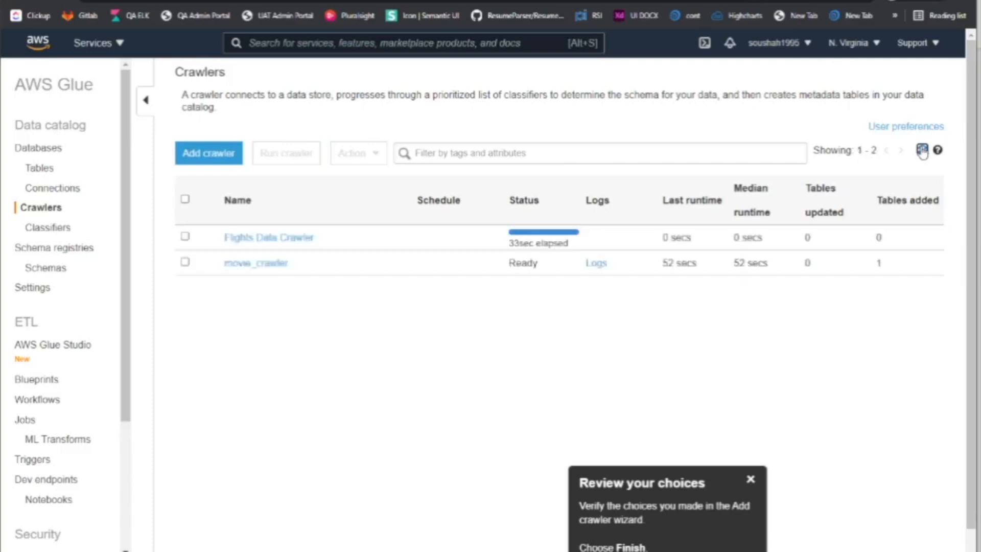
pyautogui.click(921, 150)
pyautogui.click(921, 150)
pyautogui.click(921, 150)
pyautogui.click(922, 150)
pyautogui.click(922, 150)
pyautogui.click(922, 150)
pyautogui.click(921, 150)
pyautogui.click(922, 151)
pyautogui.click(921, 150)
pyautogui.click(921, 150)
pyautogui.click(921, 151)
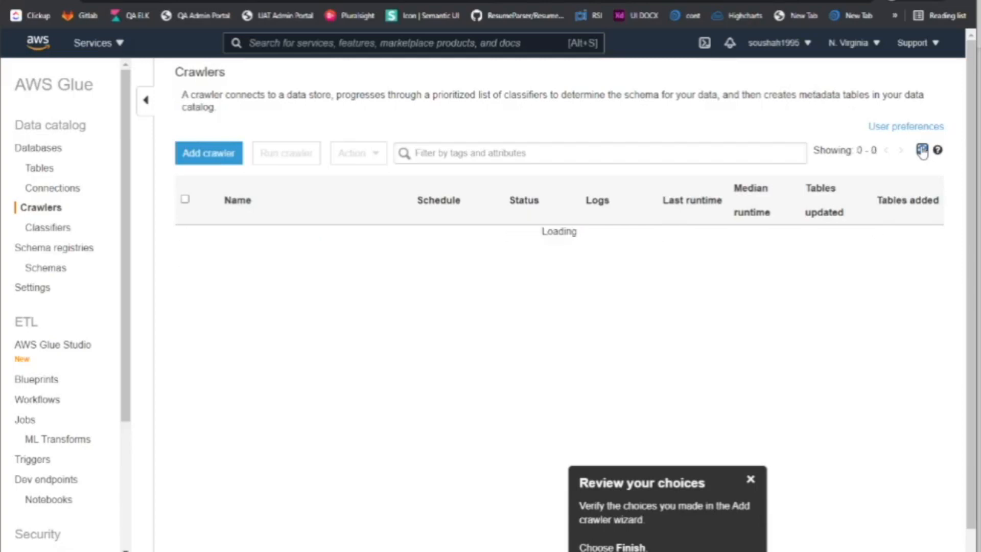
pyautogui.click(921, 151)
pyautogui.click(922, 150)
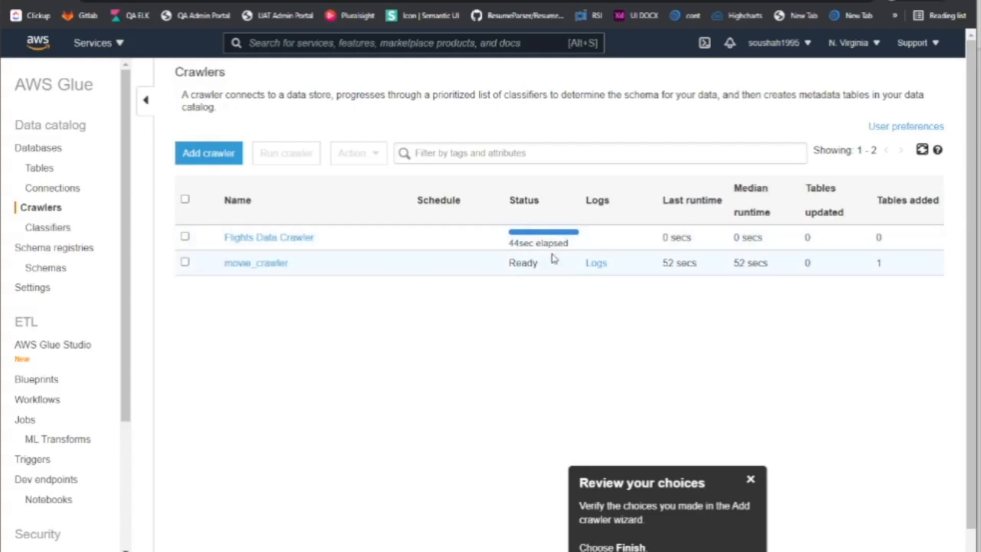
# Refresh the tables list, and open the flightscsv table to examine its schema columns
pyautogui.click(51, 166)
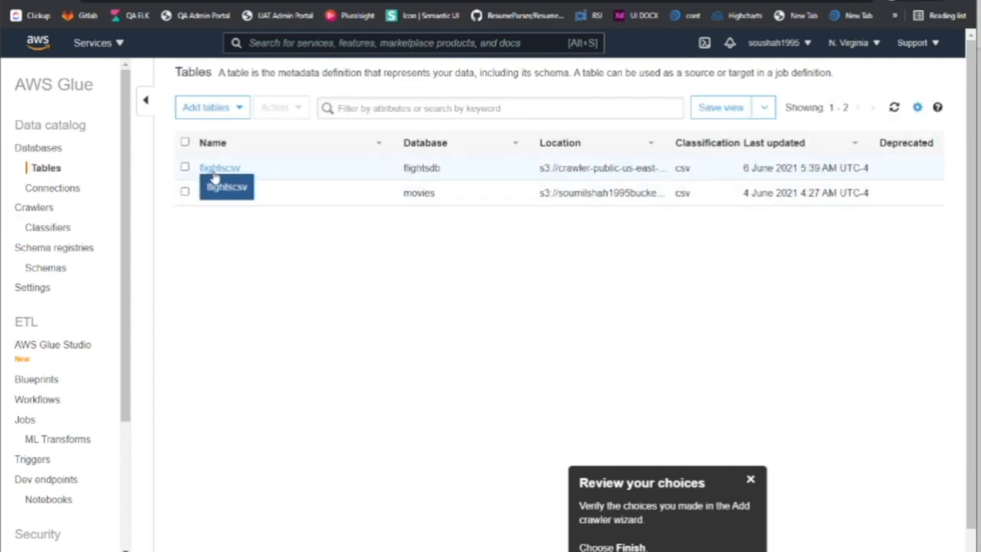
pyautogui.click(897, 110)
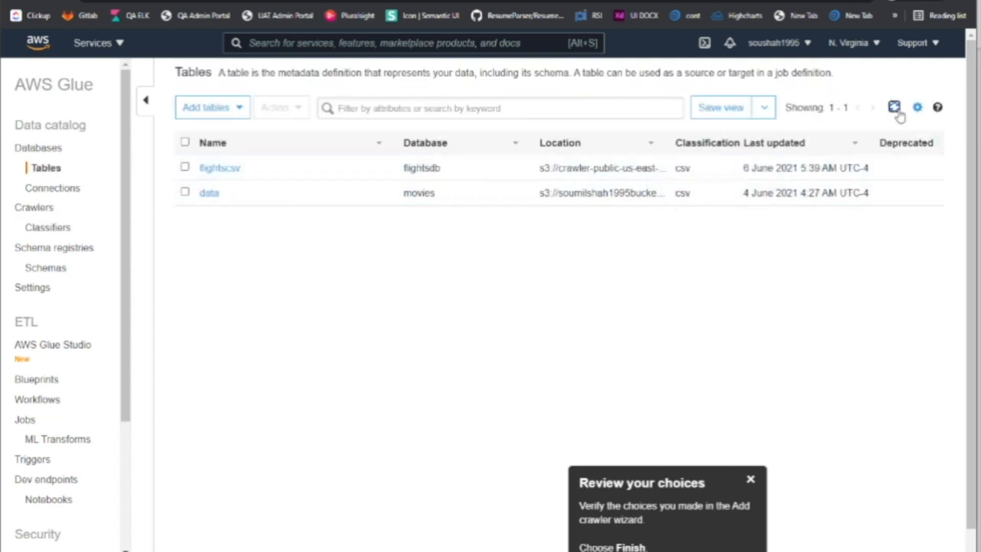
pyautogui.click(213, 169)
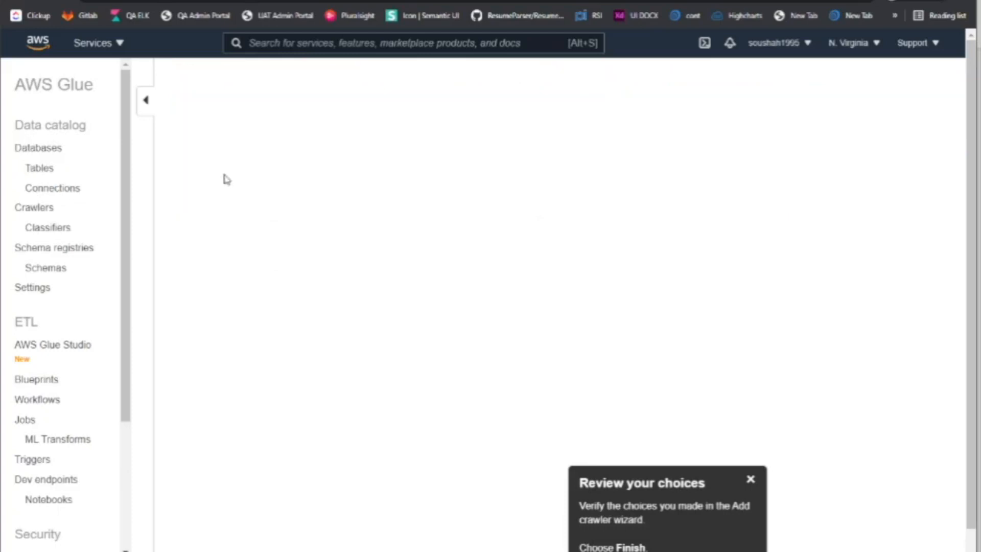
pyautogui.scroll(-20, 551, 332)
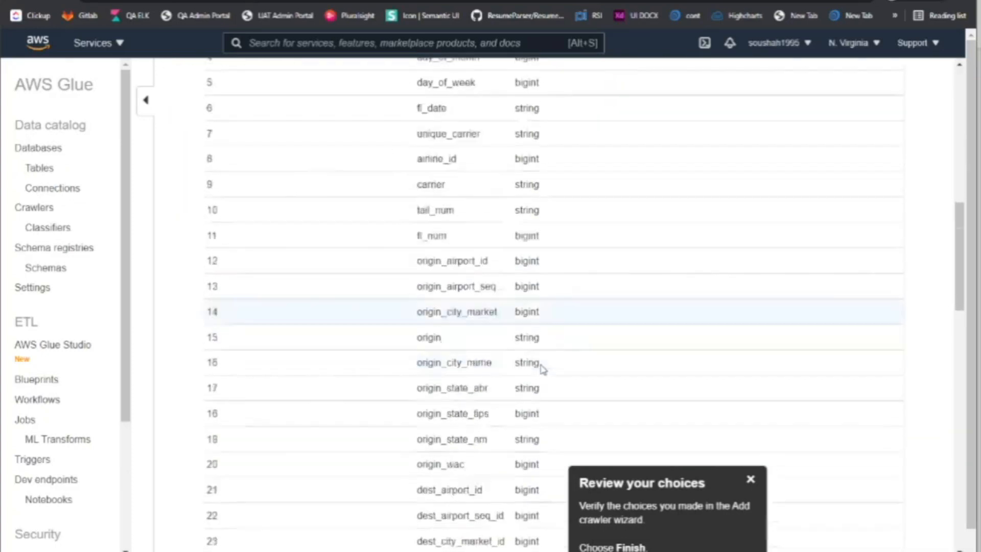
pyautogui.scroll(-6, 434, 392)
pyautogui.scroll(20, 491, 409)
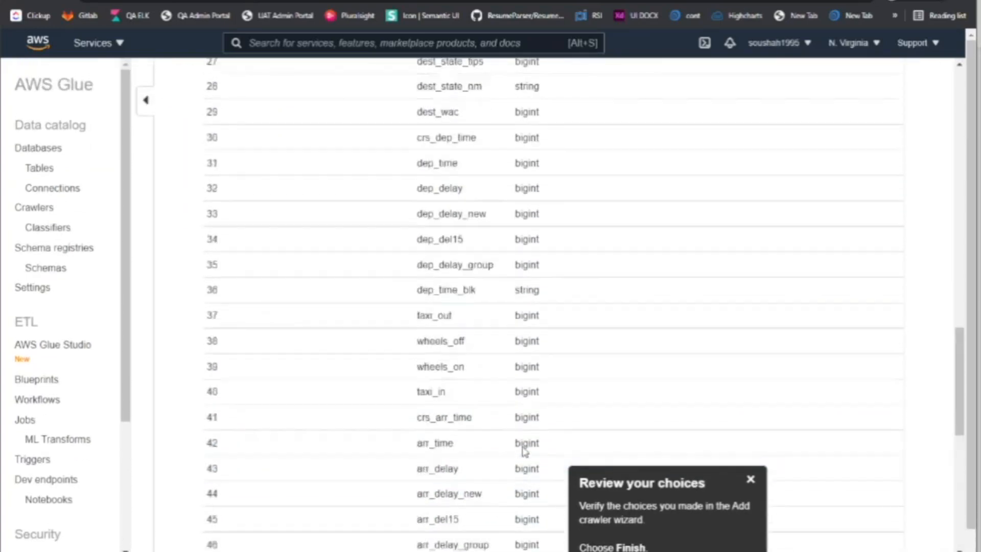
pyautogui.scroll(7, 500, 442)
pyautogui.scroll(-10, 396, 407)
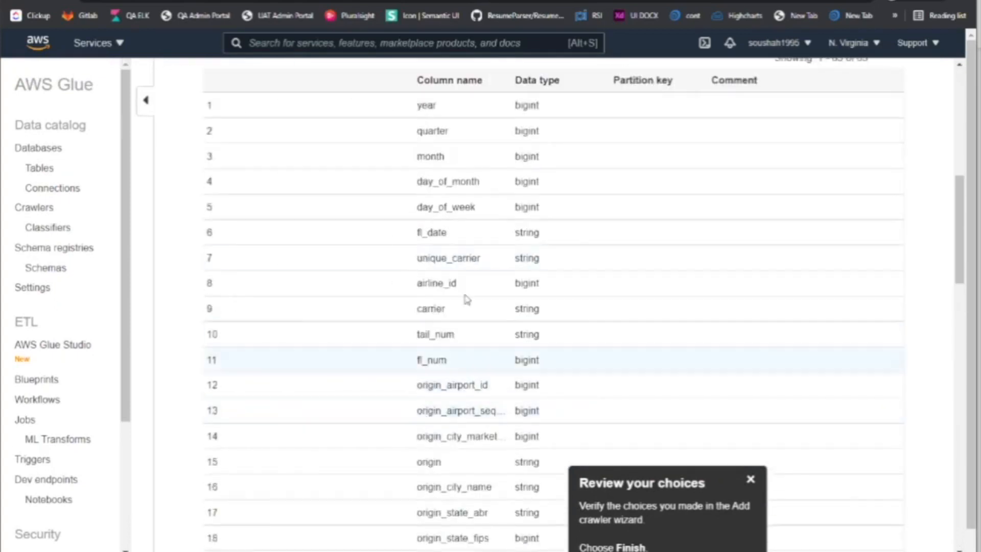
# Dismiss the tutorial's Review your choices pop-up and examine the data types in the flightscsv schema
pyautogui.click(750, 480)
pyautogui.scroll(5, 435, 400)
pyautogui.moveTo(520, 415); pyautogui.dragTo(545, 470)
pyautogui.moveTo(529, 516); pyautogui.dragTo(545, 516)
pyautogui.scroll(-10, 532, 455)
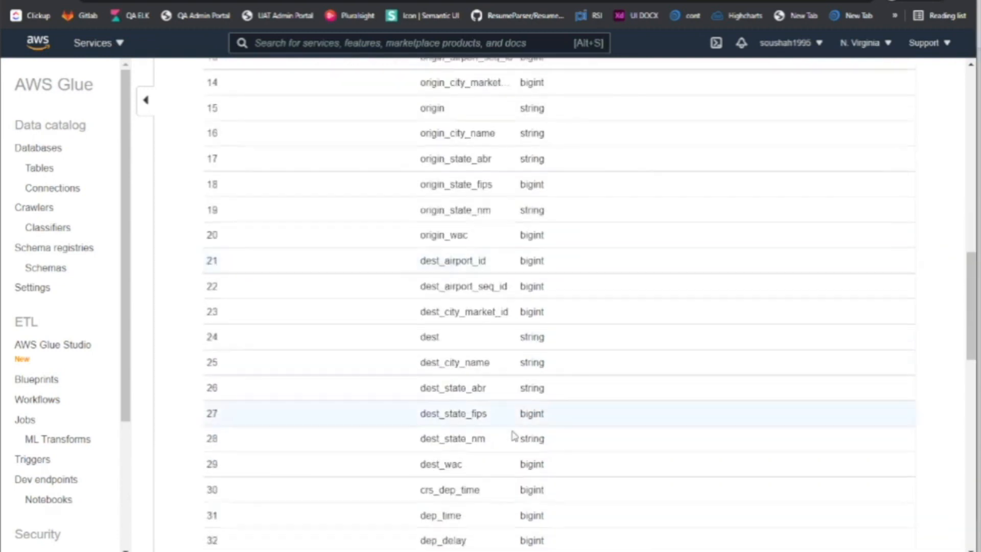
pyautogui.scroll(-10, 511, 419)
# Check the flightscsv table's database and S3 location in the tables list, and reopen its details
pyautogui.click(40, 167)
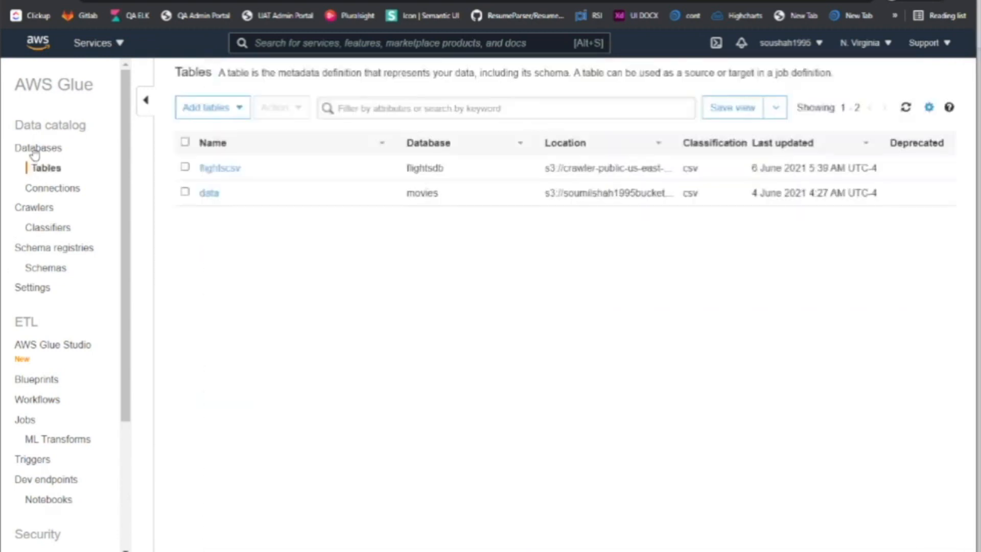
pyautogui.click(34, 151)
pyautogui.click(54, 174)
pyautogui.moveTo(544, 162); pyautogui.dragTo(650, 167)
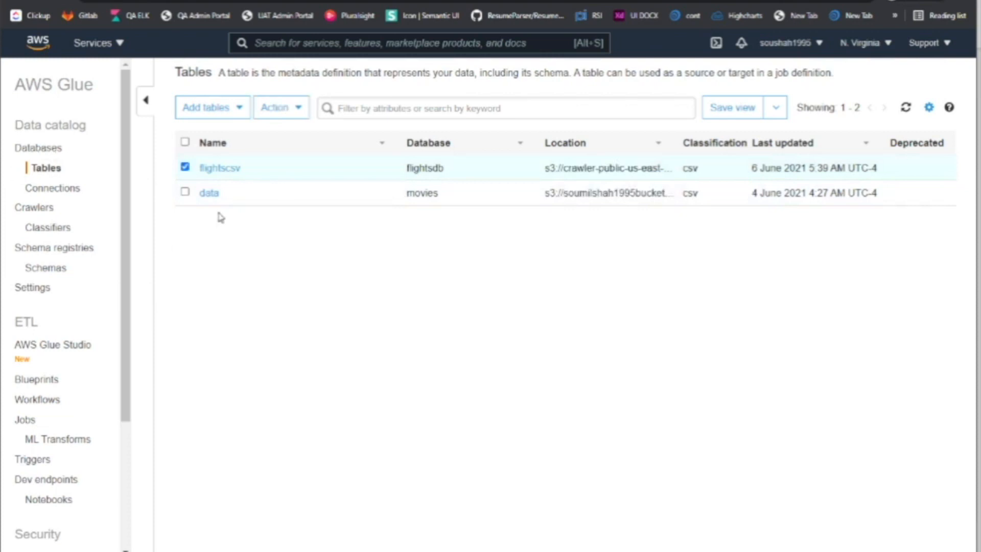
pyautogui.click(213, 169)
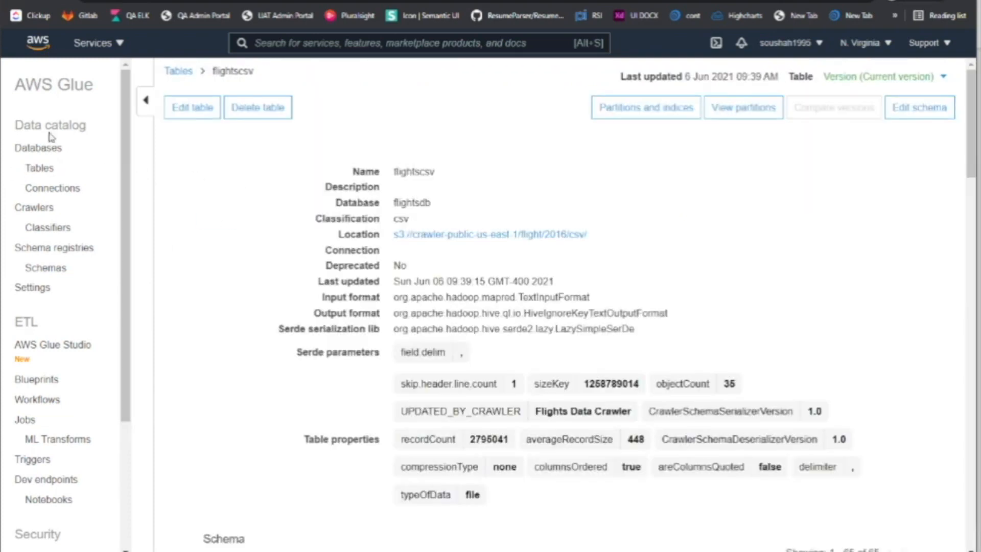
# Refresh the crawlers list to check the Flights Data Crawler's status, and find the built-in tutorials
pyautogui.click(34, 207)
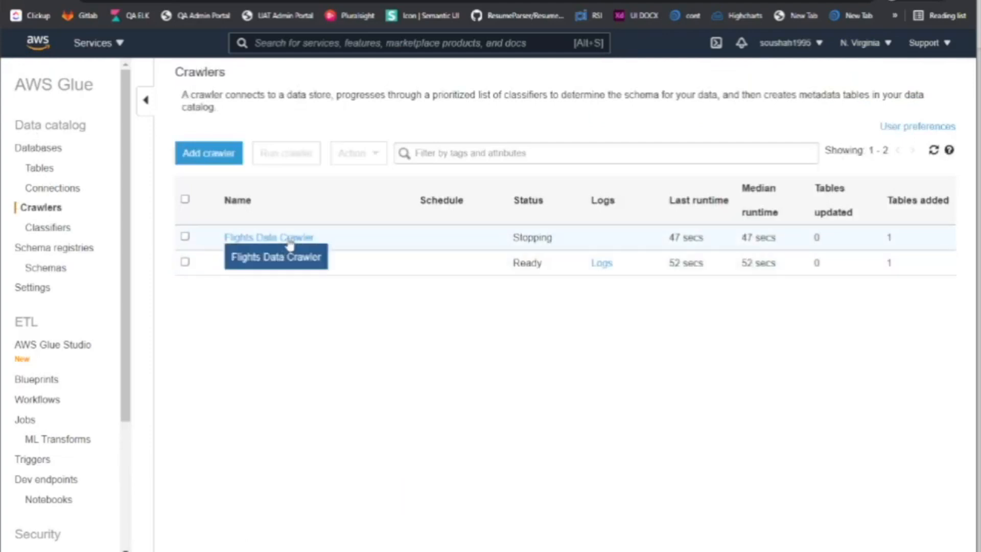
pyautogui.click(933, 151)
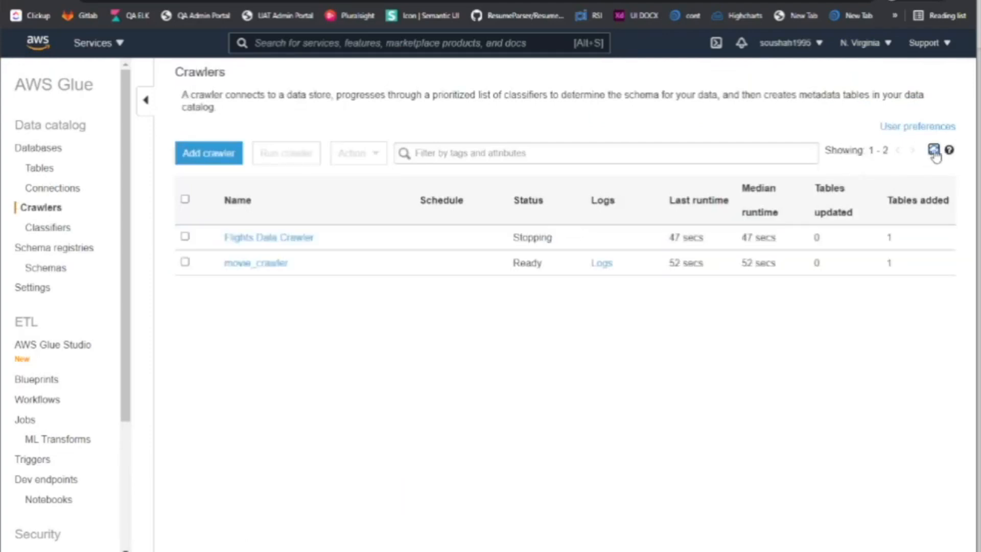
pyautogui.click(934, 150)
pyautogui.scroll(-3, 77, 387)
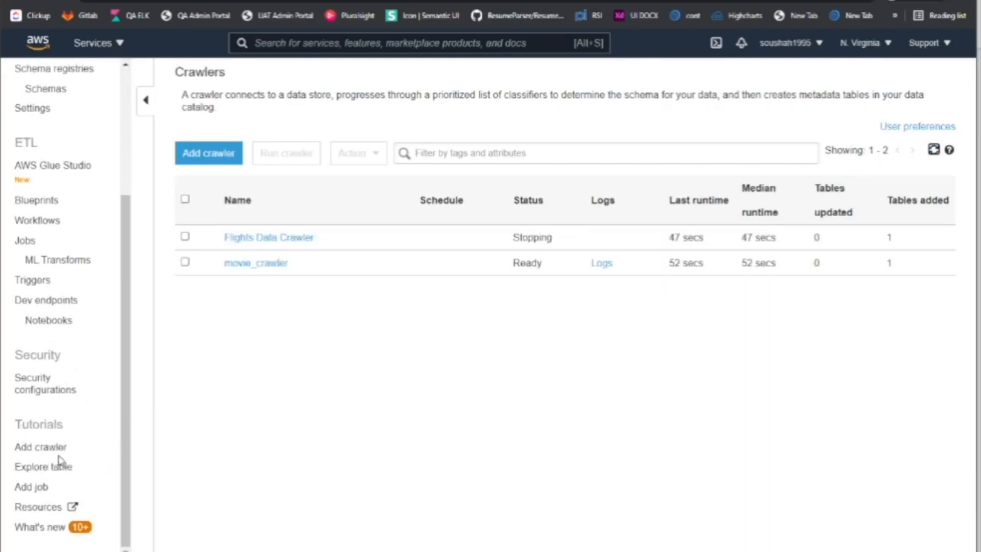
# Go to the Glue jobs list through the Add job tutorial and delete the existing Flights Conversion job
pyautogui.click(34, 488)
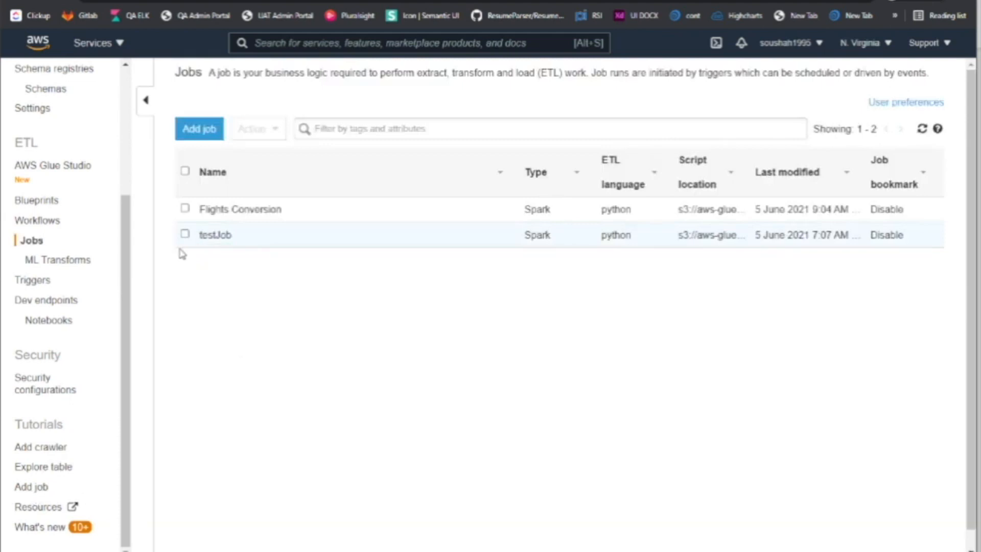
pyautogui.click(184, 234)
pyautogui.click(256, 129)
pyautogui.click(200, 285)
pyautogui.click(184, 208)
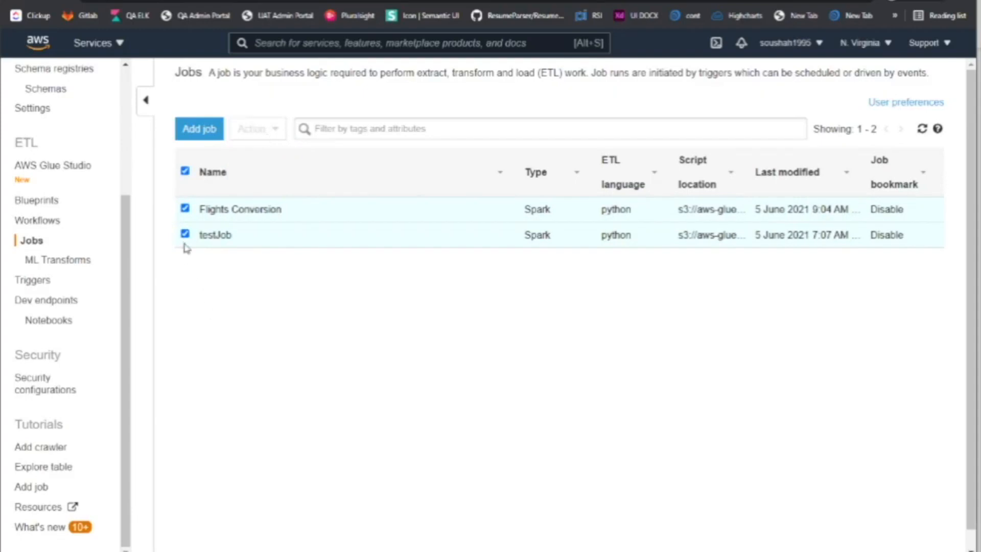
pyautogui.click(184, 235)
pyautogui.click(257, 128)
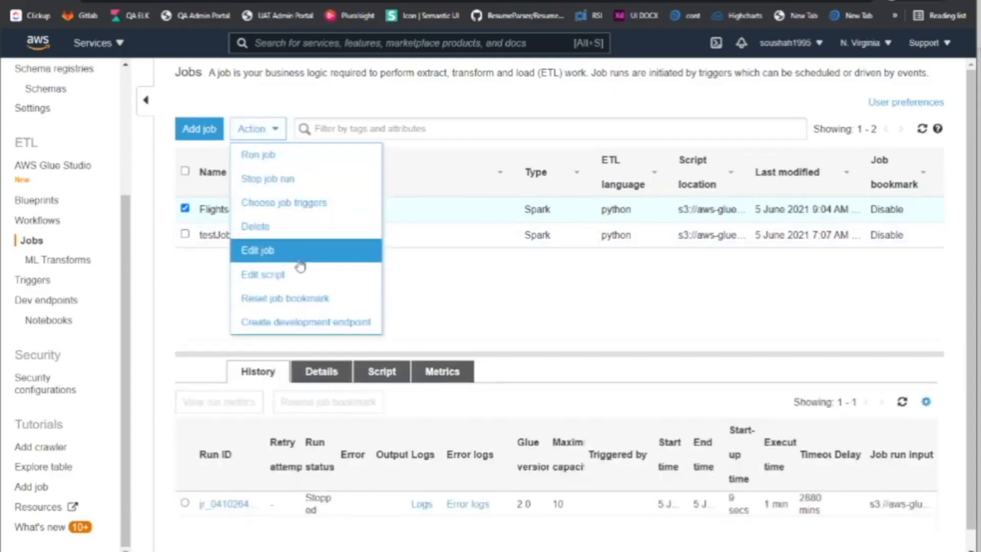
pyautogui.click(305, 228)
pyautogui.click(480, 210)
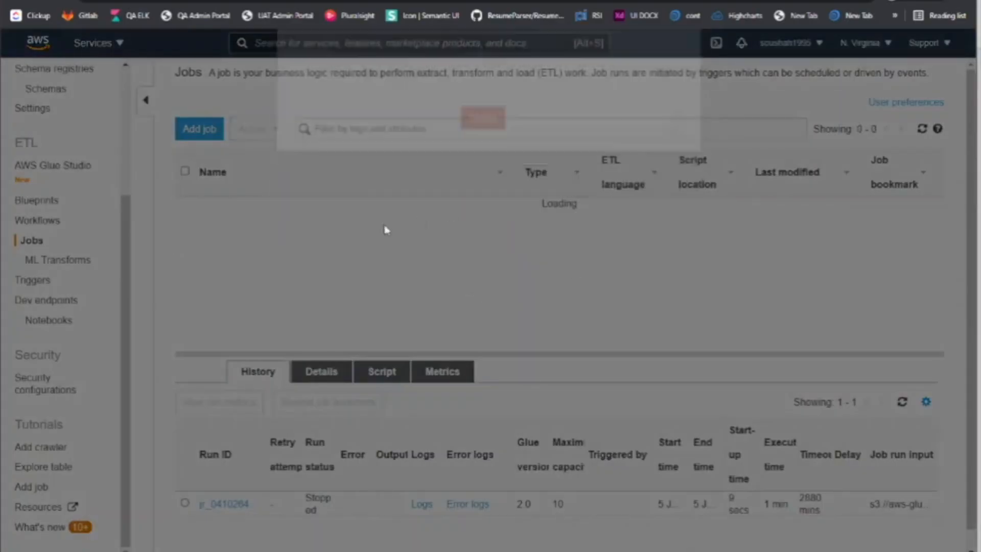
# Delete the testJob job from the jobs list
pyautogui.click(185, 209)
pyautogui.click(185, 209)
pyautogui.click(185, 208)
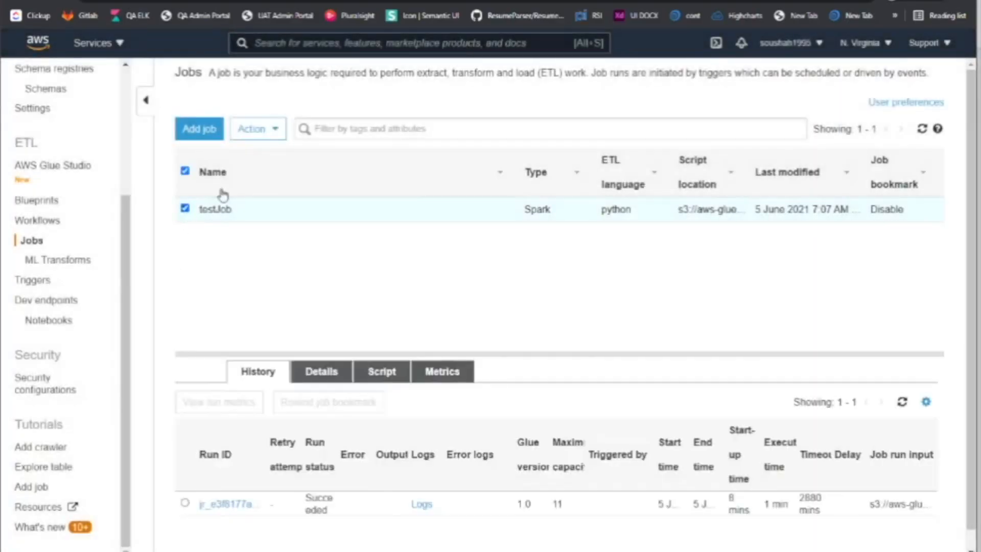
pyautogui.click(257, 129)
pyautogui.click(255, 226)
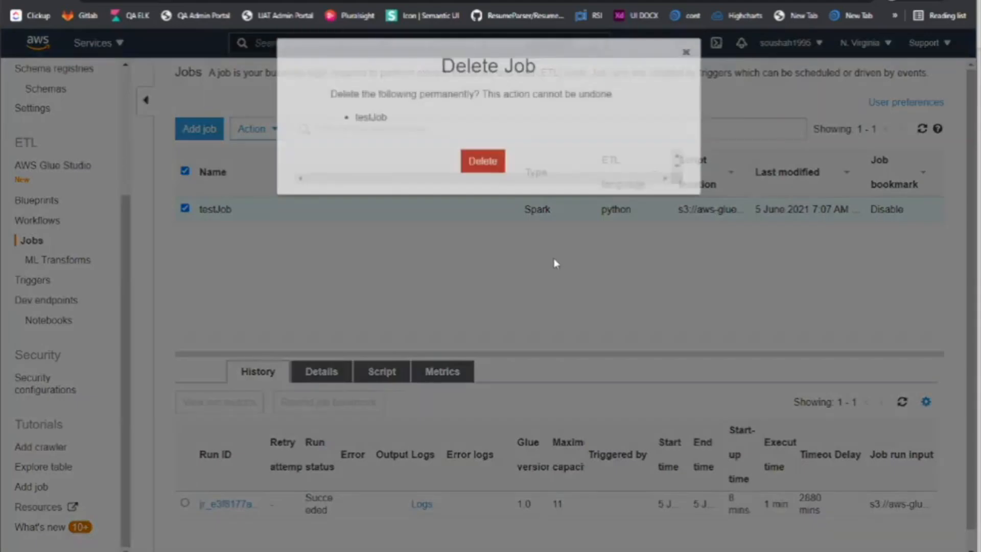
pyautogui.click(483, 209)
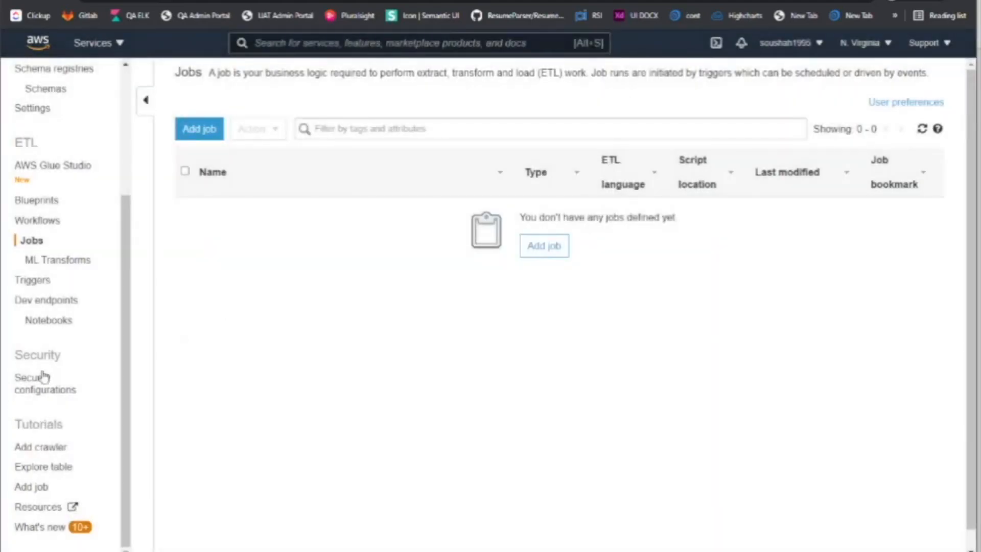
# Start the Add job tutorial and name the new job Flights Conversion
pyautogui.click(33, 488)
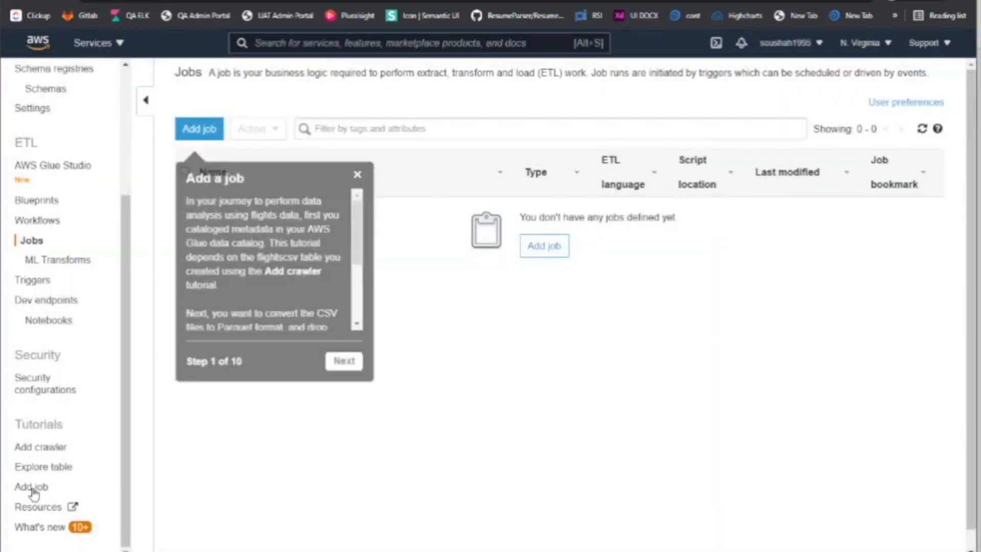
pyautogui.click(345, 357)
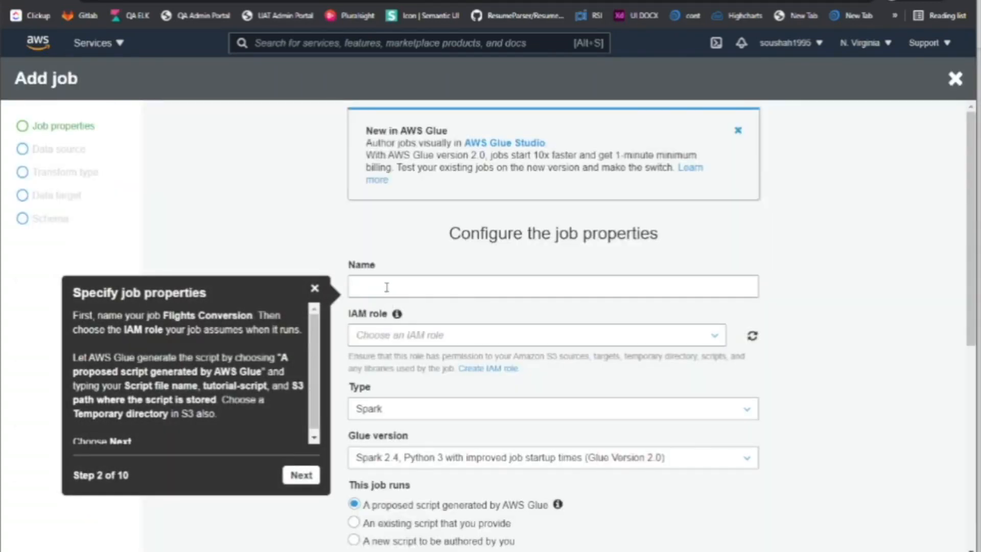
pyautogui.click(387, 288)
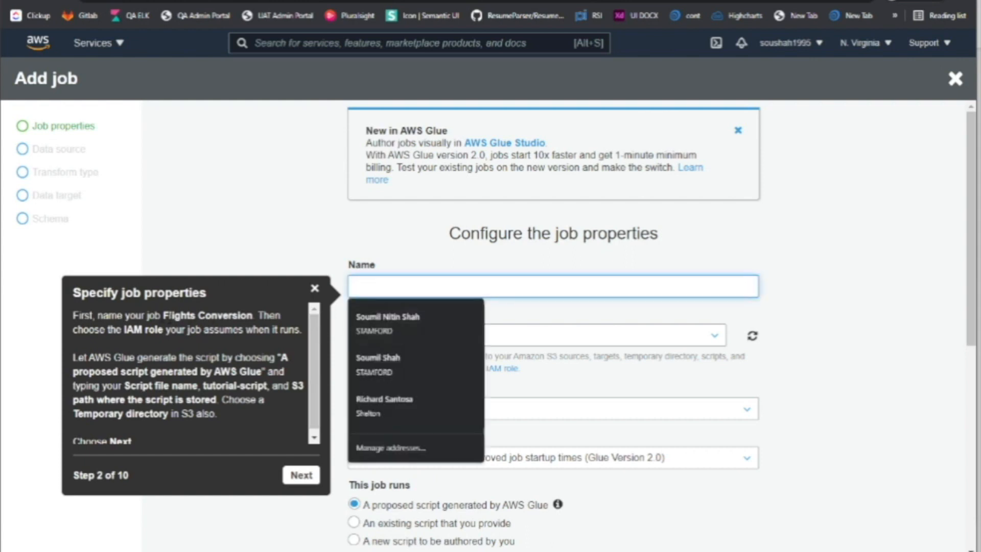
pyautogui.moveTo(162, 315); pyautogui.dragTo(254, 315)
pyautogui.hotkey('ctrl', 'c')
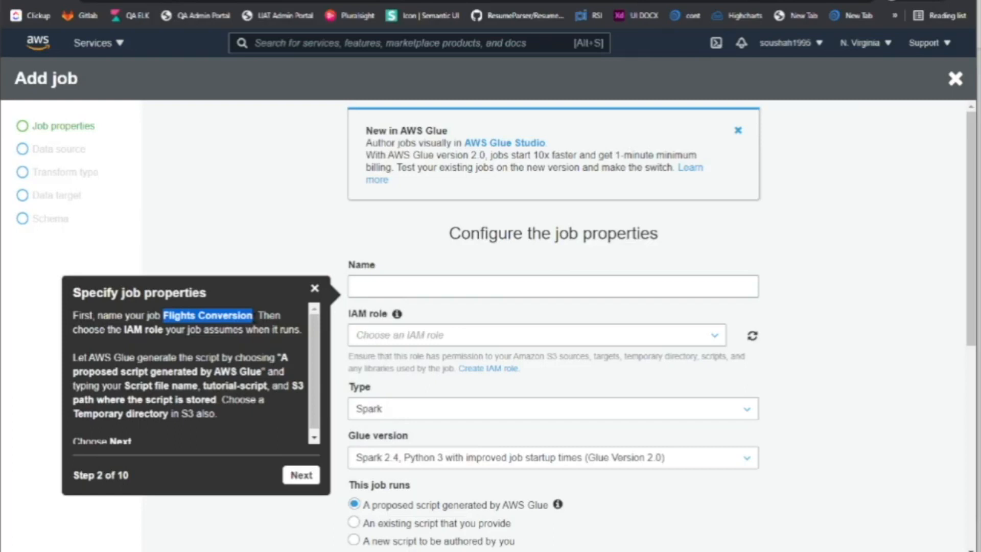
pyautogui.click(421, 286)
pyautogui.hotkey('ctrl', 'v')
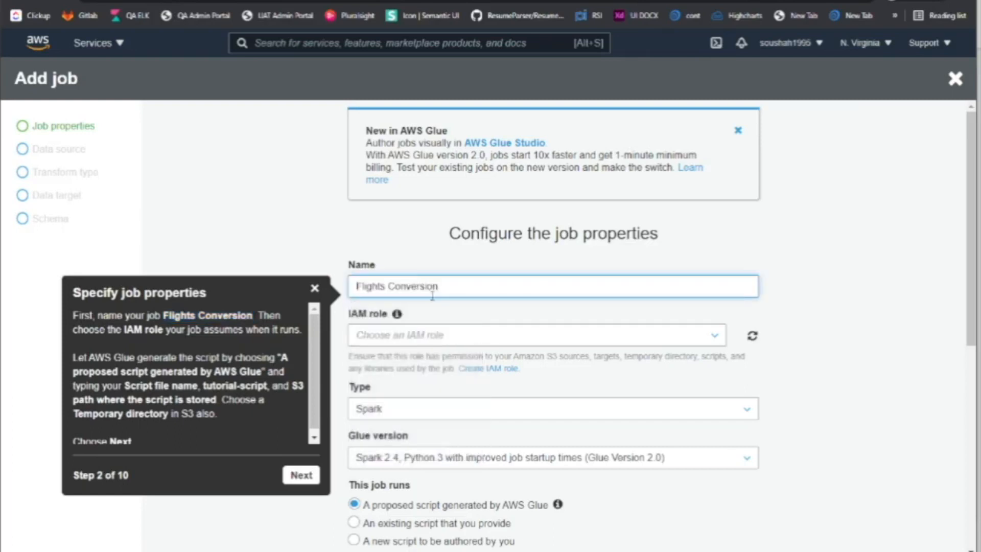
# Assign the AWSGlueServiceRole IAM role to the job, review the remaining default properties, and continue to the data source choice
pyautogui.click(433, 337)
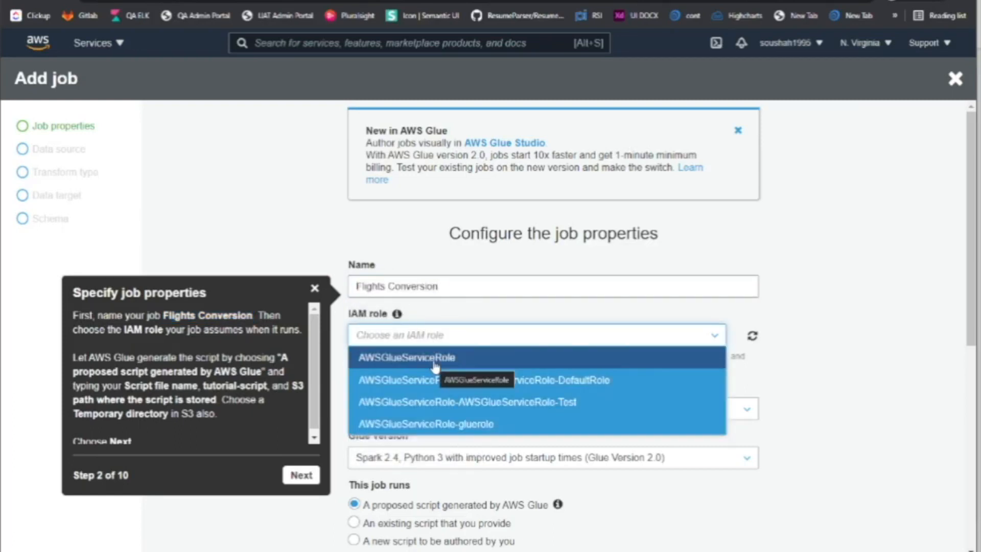
pyautogui.click(434, 360)
pyautogui.scroll(-1, 435, 373)
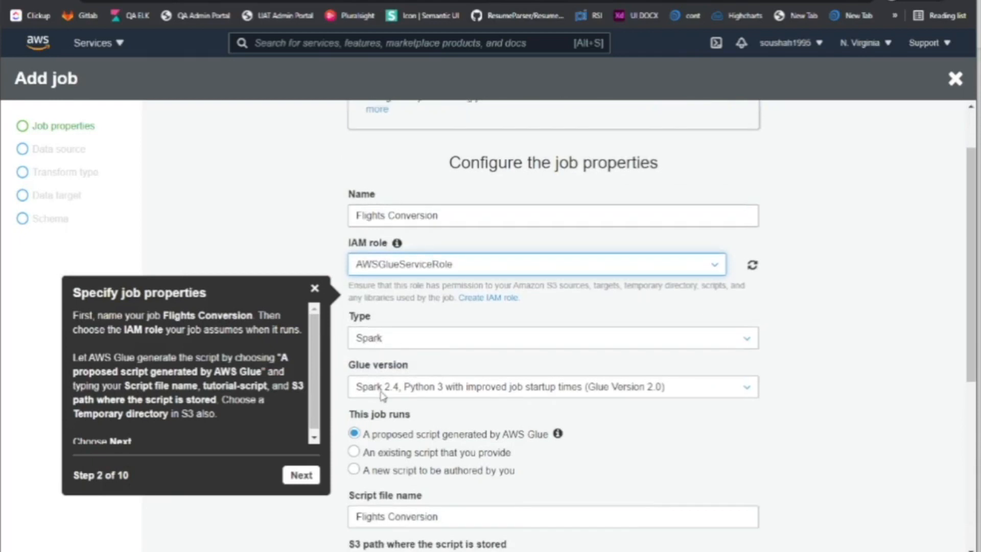
pyautogui.scroll(-3, 379, 393)
pyautogui.scroll(1, 427, 269)
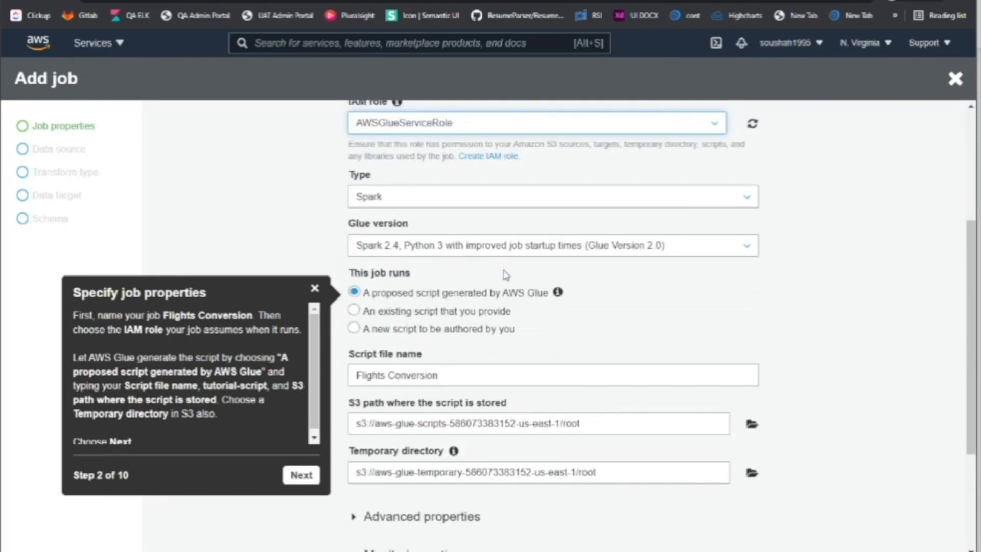
pyautogui.scroll(-3, 601, 276)
pyautogui.click(556, 539)
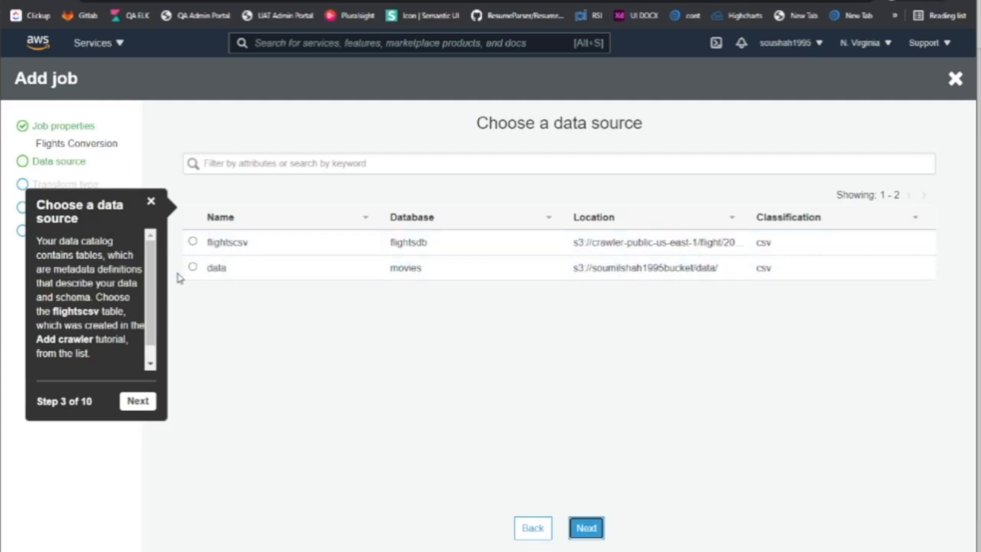
# Choose the flightscsv table in flightsdb as the job's data source and continue to the transform type
pyautogui.click(192, 241)
pyautogui.moveTo(215, 242); pyautogui.dragTo(262, 243)
pyautogui.click(600, 528)
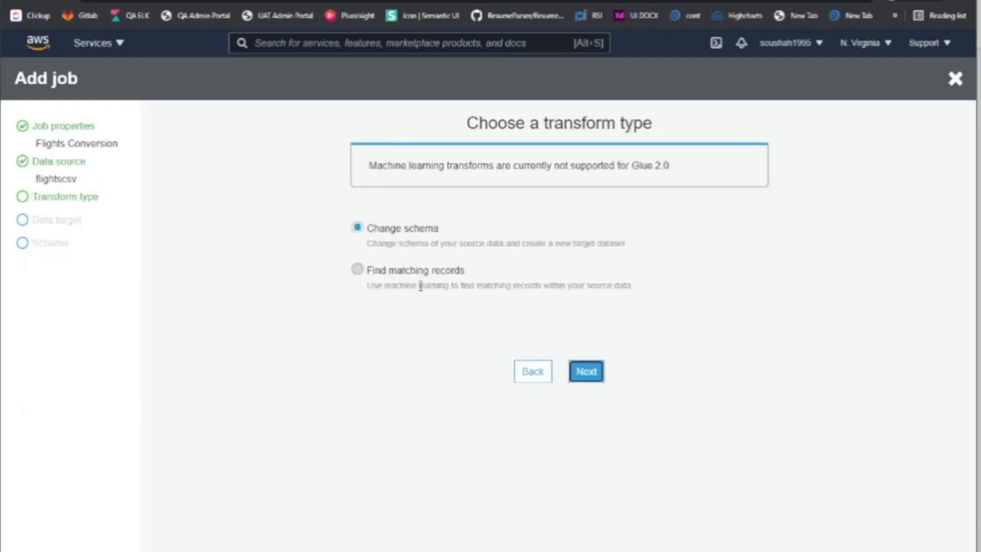
# Accept the Change schema transform and choose the existing flightscsv catalog table as the data target
pyautogui.click(585, 371)
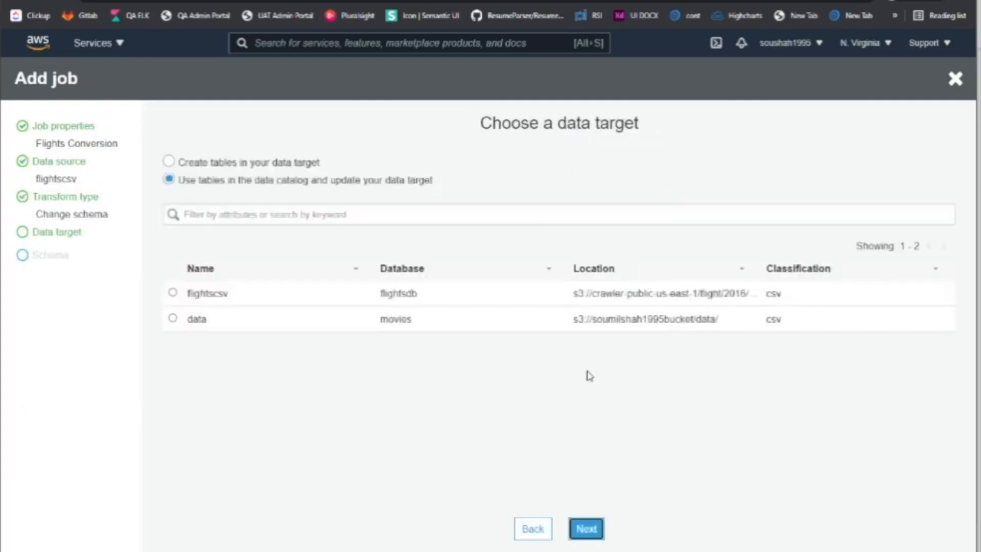
pyautogui.click(174, 296)
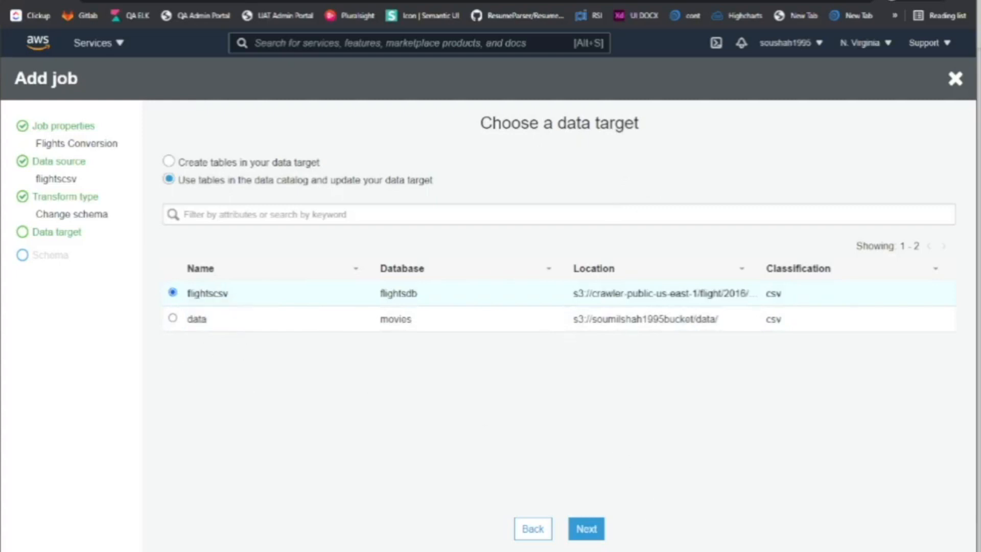
pyautogui.click(588, 529)
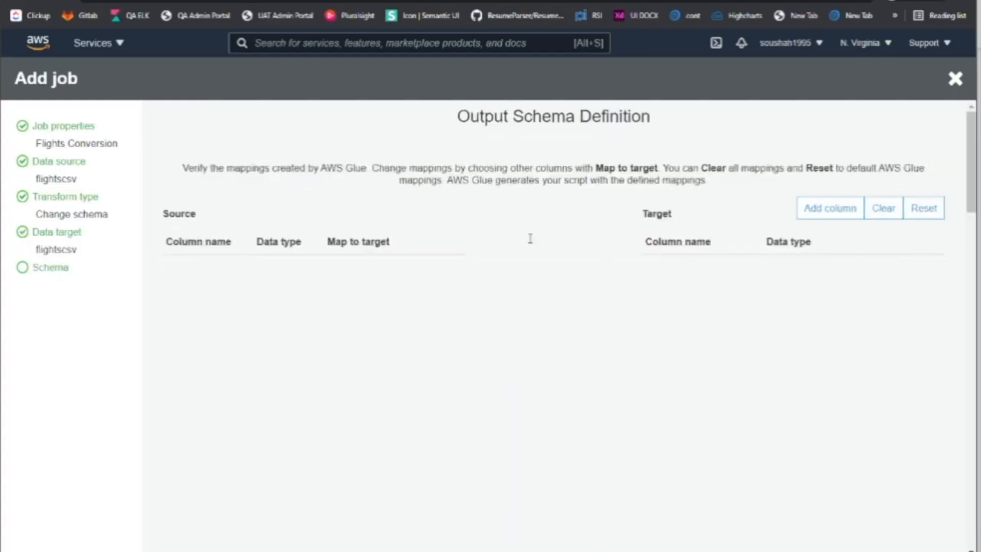
# Examine the source-to-target column mappings and data types throughout the output schema definition
pyautogui.scroll(-2, 376, 326)
pyautogui.scroll(-2, 741, 368)
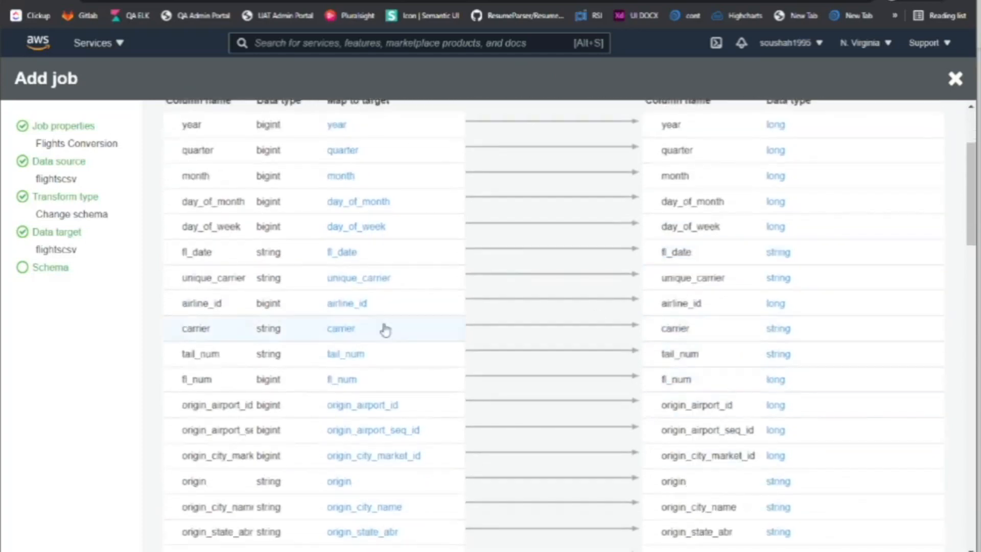
pyautogui.scroll(4, 358, 330)
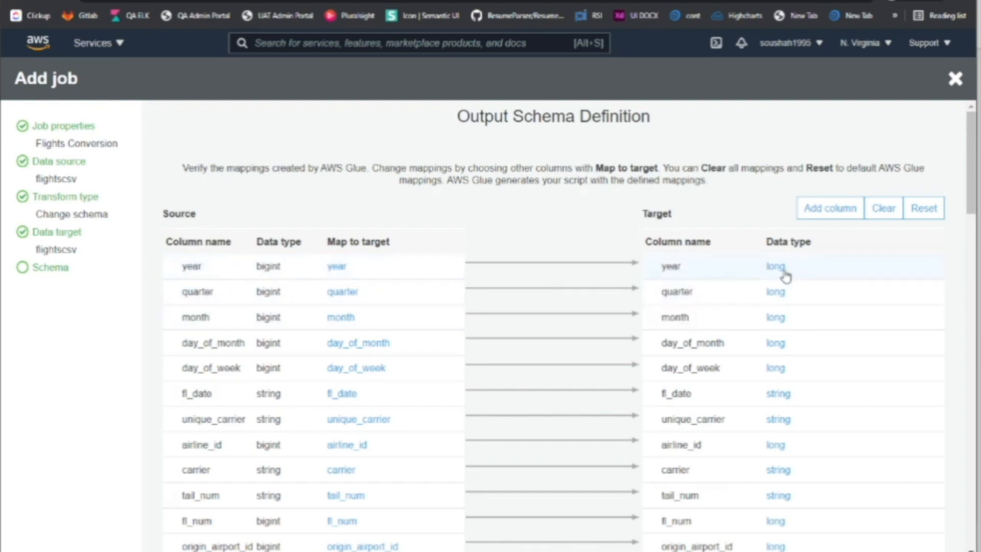
pyautogui.scroll(-8, 772, 278)
pyautogui.scroll(7, 756, 302)
pyautogui.scroll(-8, 749, 319)
pyautogui.scroll(-16, 750, 321)
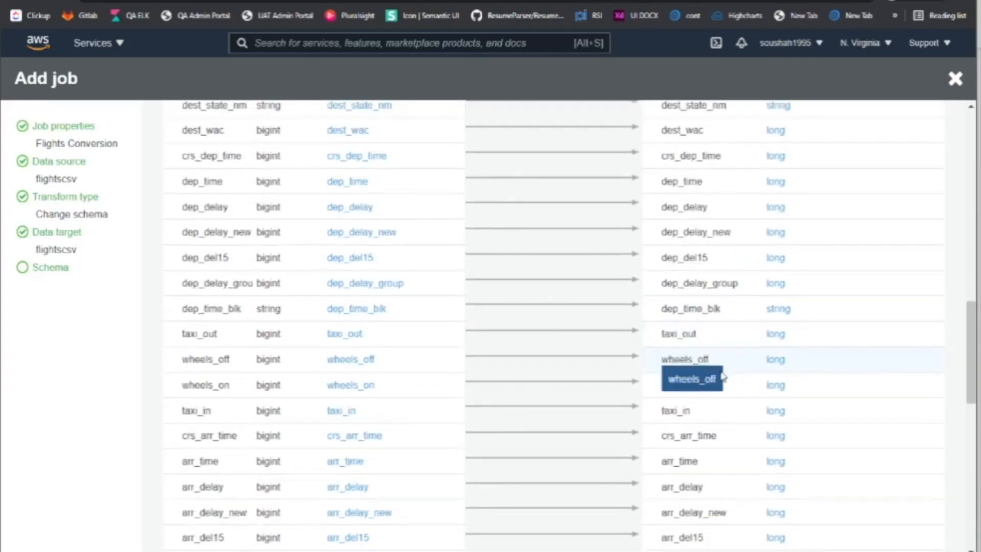
pyautogui.scroll(-5, 728, 379)
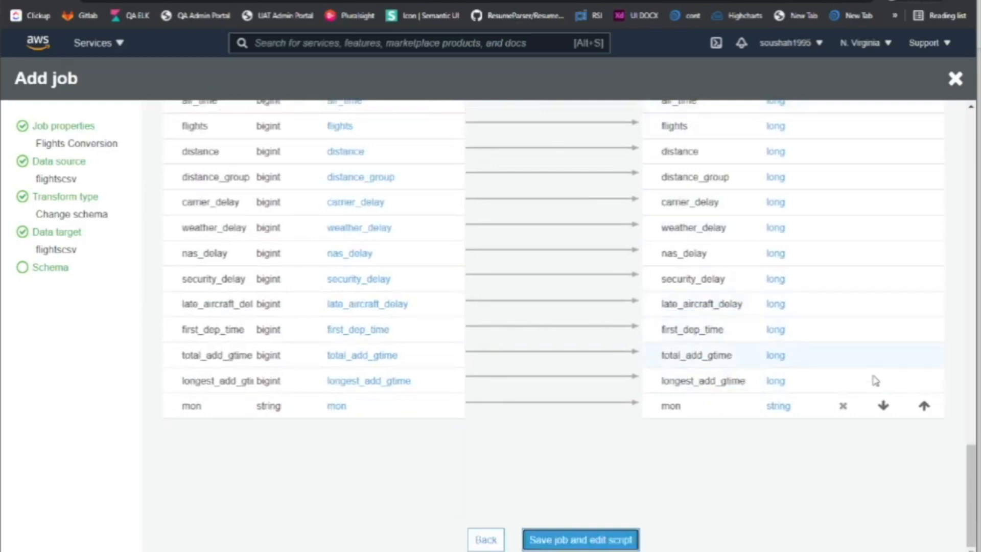
pyautogui.scroll(10, 838, 408)
pyautogui.scroll(15, 838, 400)
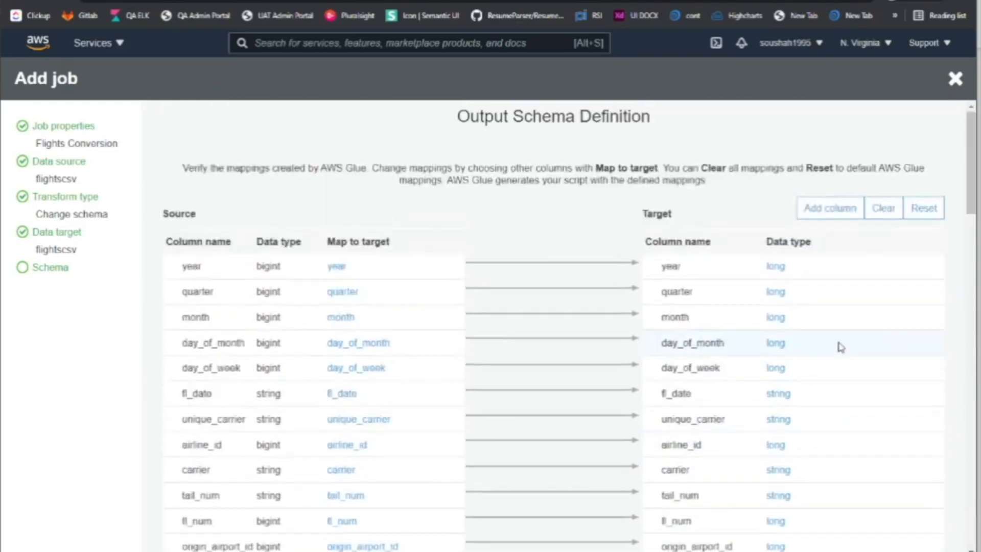
pyautogui.scroll(-20, 851, 254)
pyautogui.scroll(-5, 828, 408)
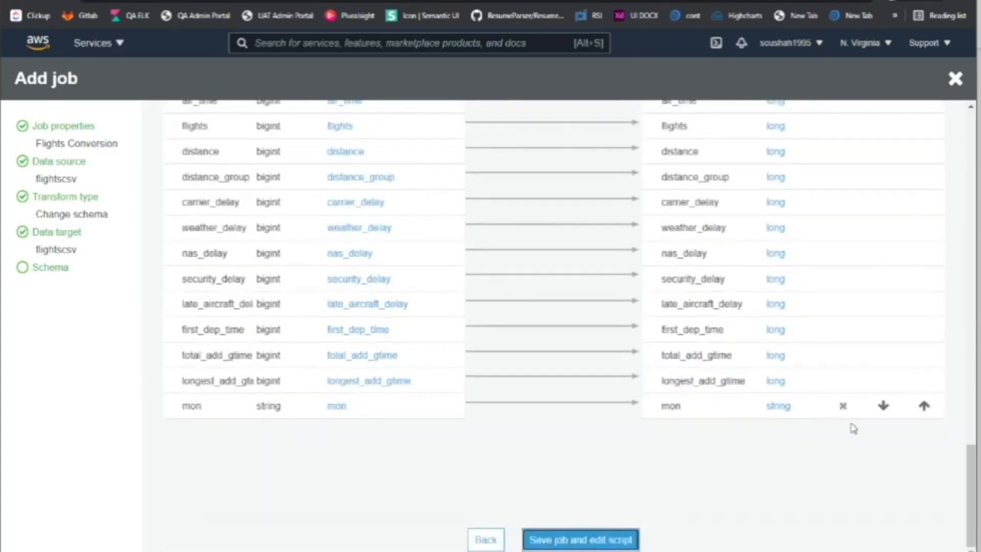
# Remove the mon column from the target schema, and save the job to open its script
pyautogui.click(842, 407)
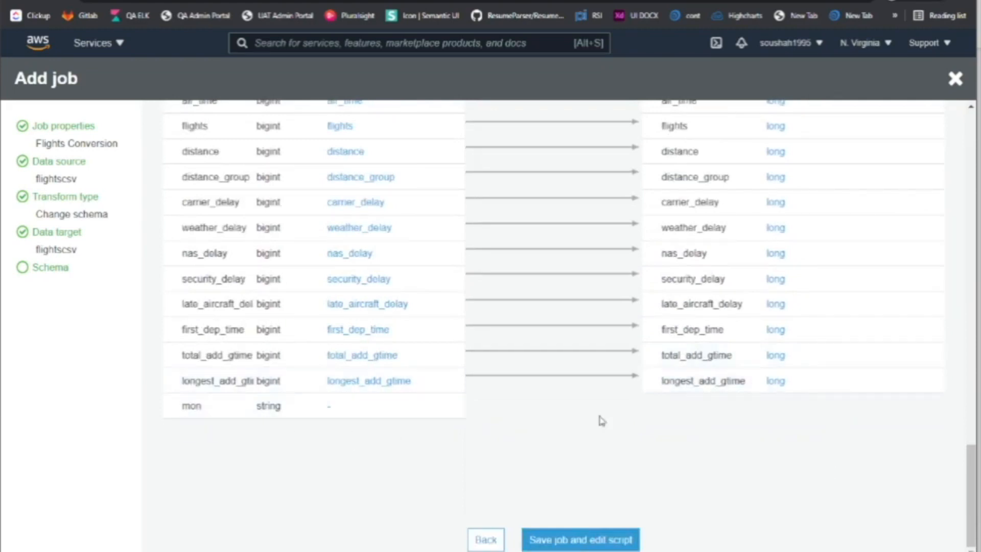
pyautogui.scroll(3, 567, 388)
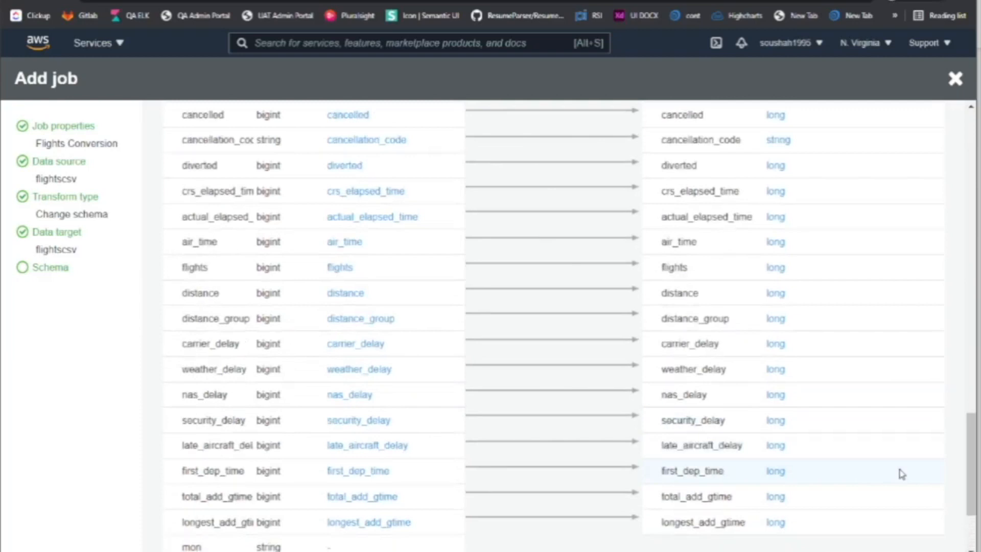
pyautogui.scroll(-3, 898, 471)
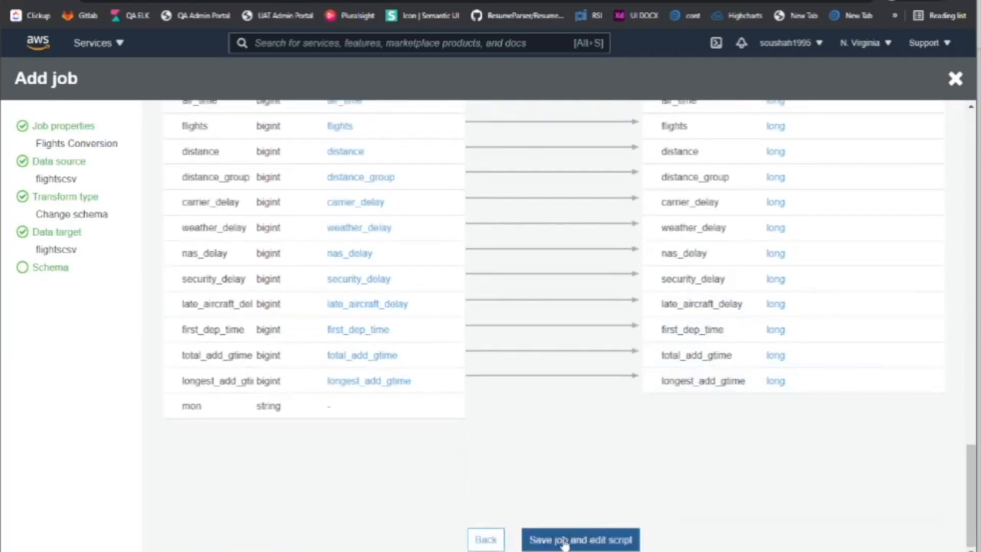
pyautogui.click(570, 537)
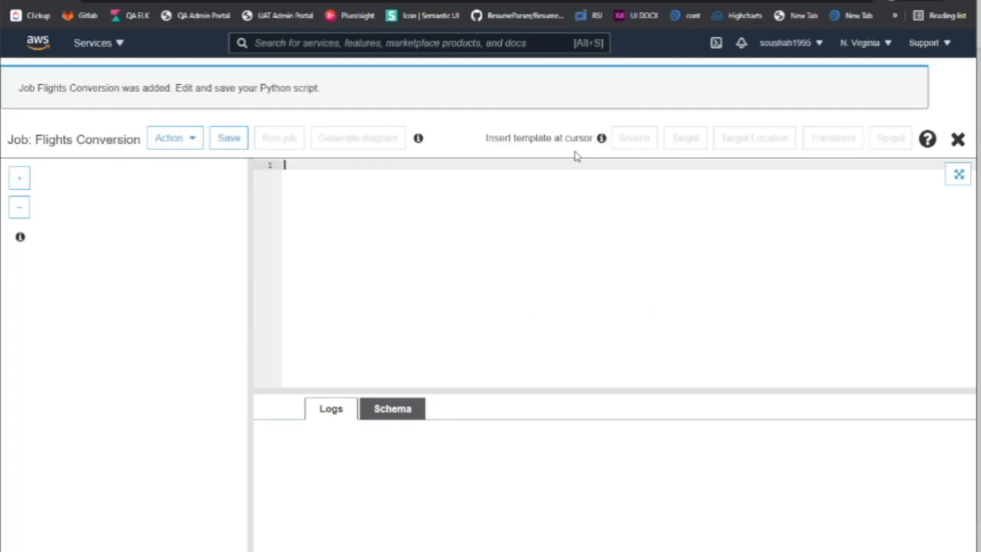
# Copy the entire generated job script and switch to IntelliJ IDEA to paste it over the open file's contents
pyautogui.click(415, 273)
pyautogui.scroll(-1, 134, 350)
pyautogui.scroll(1, 116, 361)
pyautogui.scroll(-1, 126, 374)
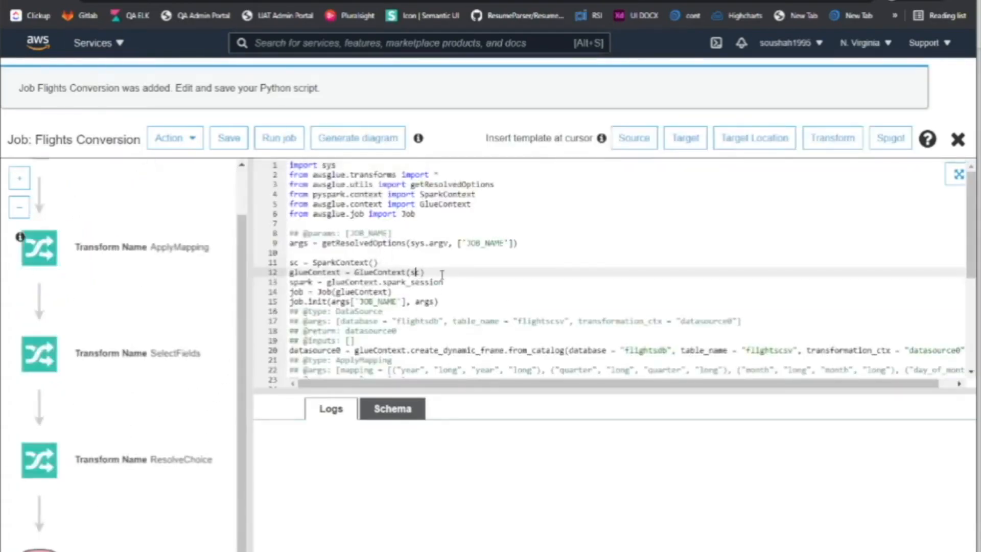
pyautogui.click(522, 304)
pyautogui.hotkey('ctrl', 'a')
pyautogui.hotkey('ctrl', 'c')
pyautogui.hotkey('alt', 'Tab')
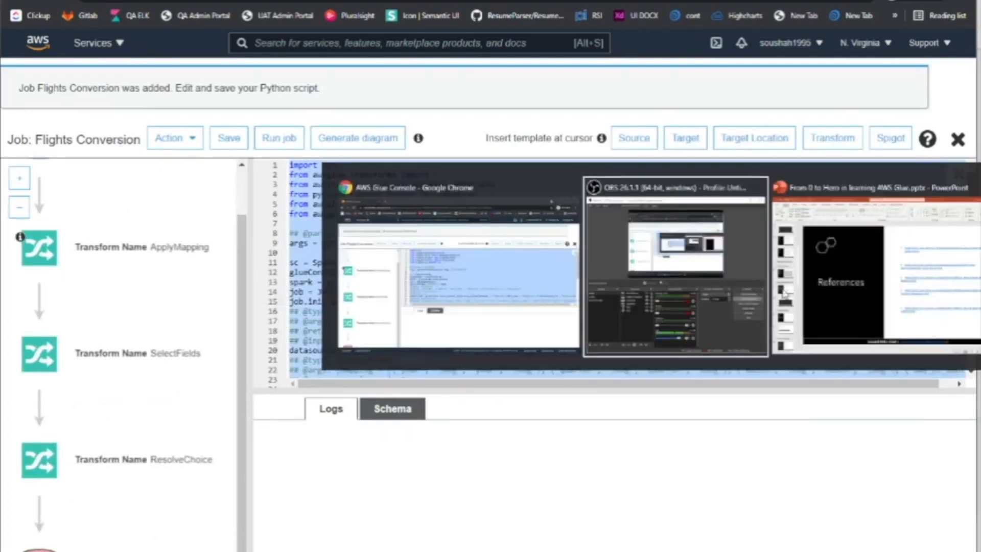
pyautogui.hotkey('ctrl', 'a')
pyautogui.hotkey('ctrl', 'v')
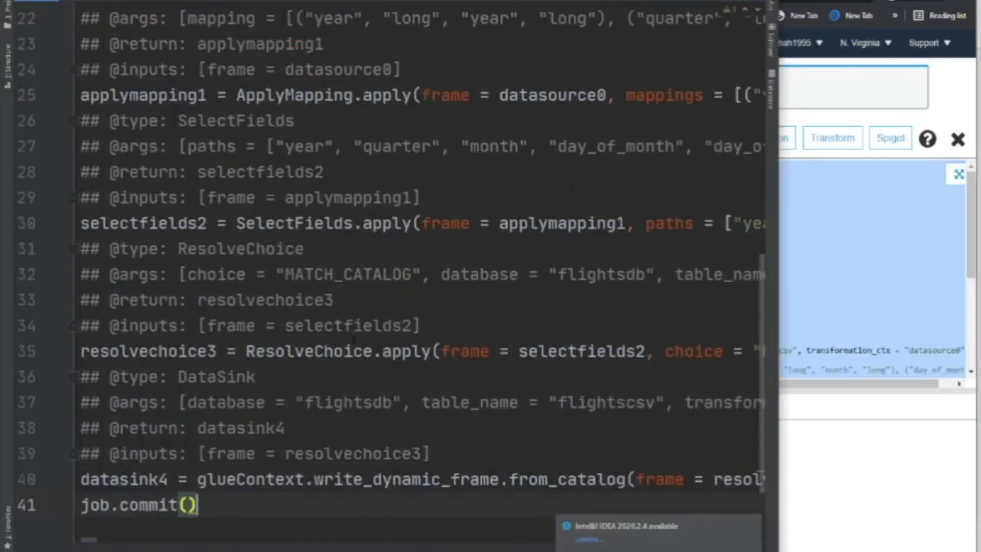
# Insert three blank lines after the job.init line to separate the setup code from the DataSource section
pyautogui.scroll(7, 432, 306)
pyautogui.scroll(-3, 432, 307)
pyautogui.scroll(4, 156, 265)
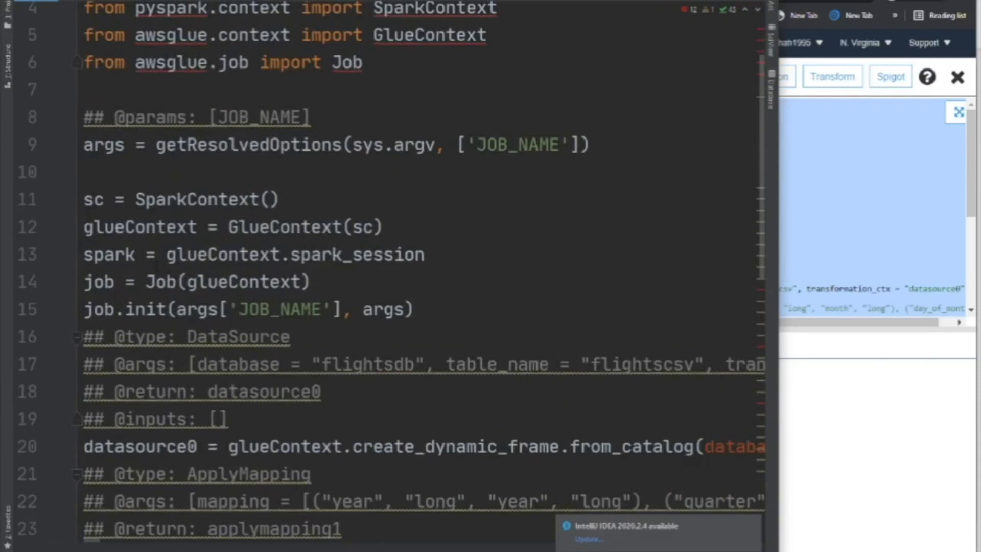
pyautogui.click(399, 327)
pyautogui.press('Return')
pyautogui.press('Return')
pyautogui.press('Return')
pyautogui.scroll(2, 467, 347)
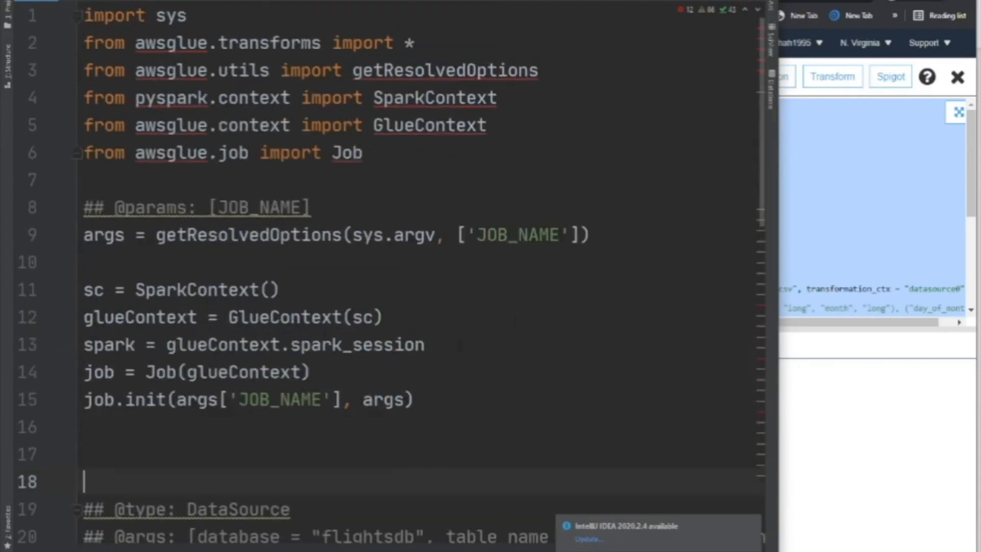
# Examine the import lines and the job setup code from the params comment through job.init
pyautogui.moveTo(471, 188); pyautogui.dragTo(62, 8)
pyautogui.moveTo(475, 372); pyautogui.dragTo(72, 8)
pyautogui.moveTo(415, 399); pyautogui.dragTo(81, 10)
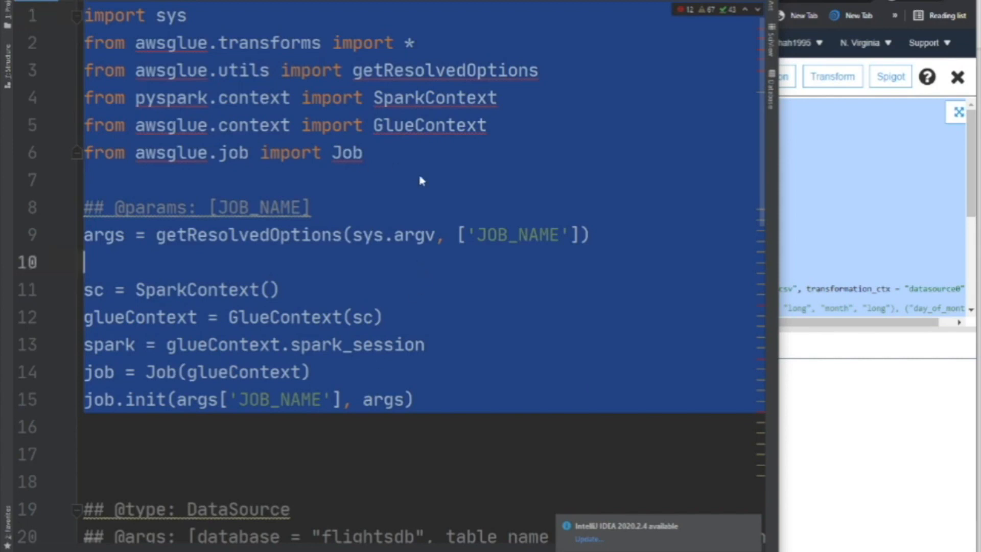
pyautogui.click(418, 168)
pyautogui.moveTo(409, 168); pyautogui.dragTo(82, 10)
pyautogui.moveTo(409, 426); pyautogui.dragTo(45, 222)
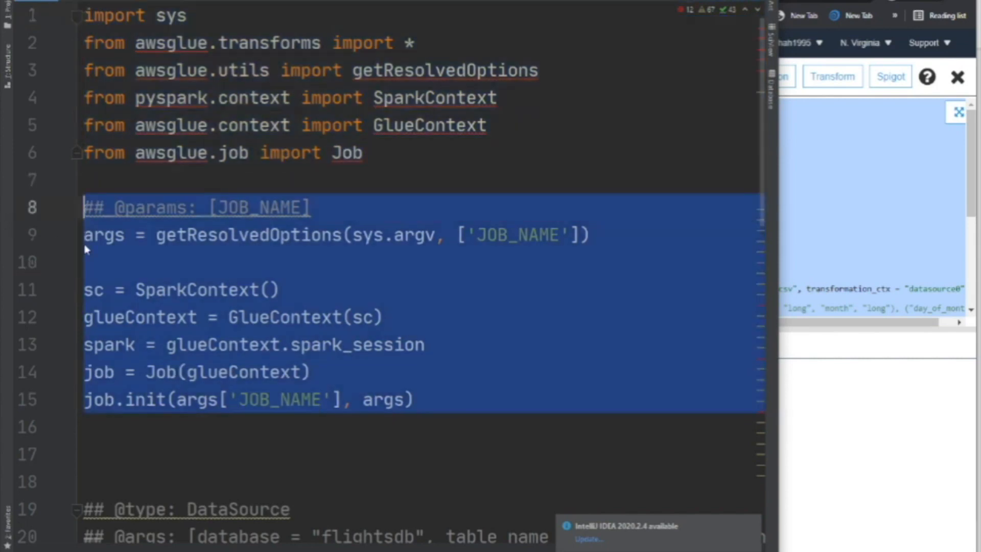
# Insert three blank lines before the ApplyMapping comment section and two blank lines above the datasource0 assignment
pyautogui.scroll(-4, 132, 241)
pyautogui.scroll(-1, 111, 291)
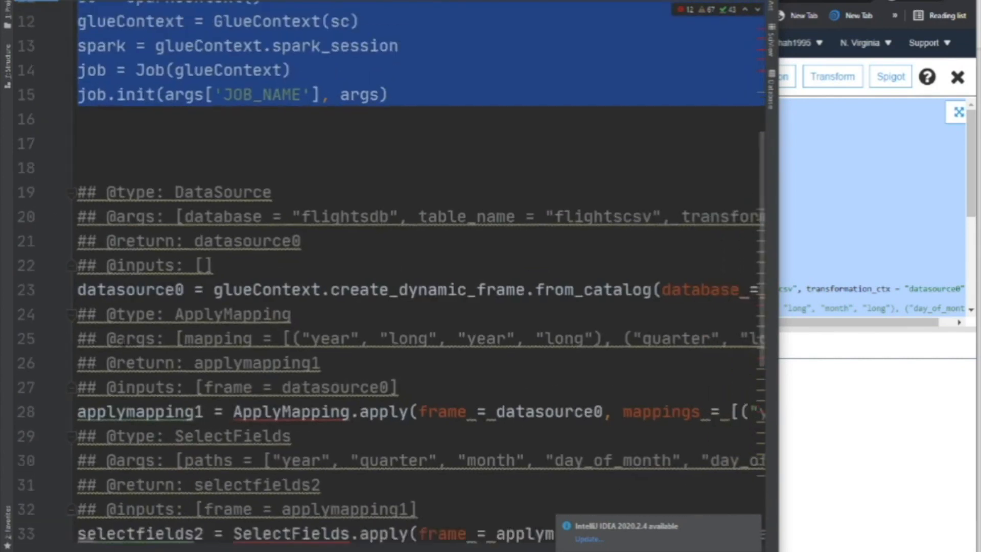
pyautogui.click(86, 316)
pyautogui.press('Return')
pyautogui.press('Return')
pyautogui.press('Return')
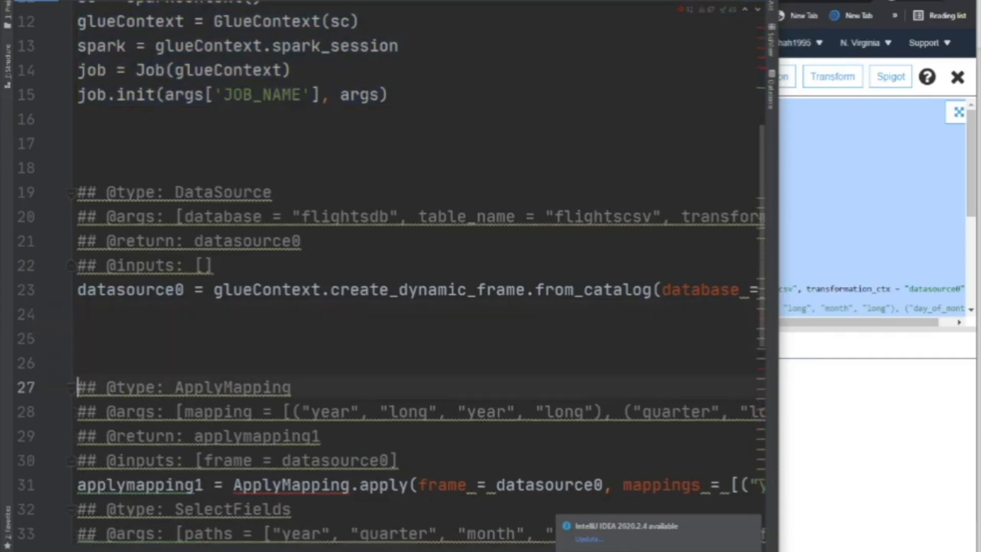
pyautogui.click(226, 267)
pyautogui.press('Return')
pyautogui.press('Return')
# Examine the datasource0 from_catalog call, including its database and table_name arguments
pyautogui.scroll(-8, 222, 275)
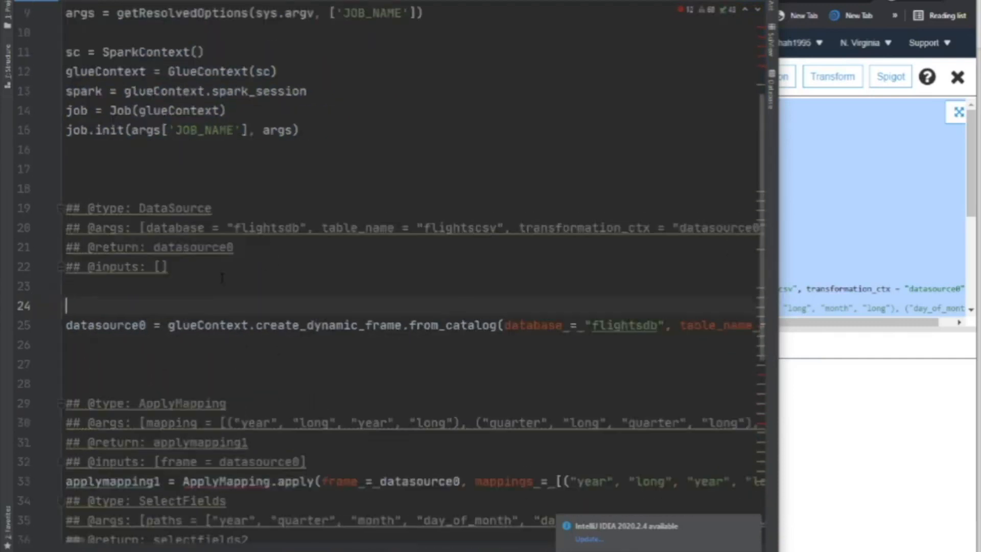
pyautogui.scroll(5, 338, 337)
pyautogui.doubleClick(306, 321)
pyautogui.doubleClick(420, 322)
pyautogui.click(485, 354)
pyautogui.click(531, 322)
pyautogui.doubleClick(577, 322)
pyautogui.hscroll(2, 584, 339)
pyautogui.doubleClick(715, 321)
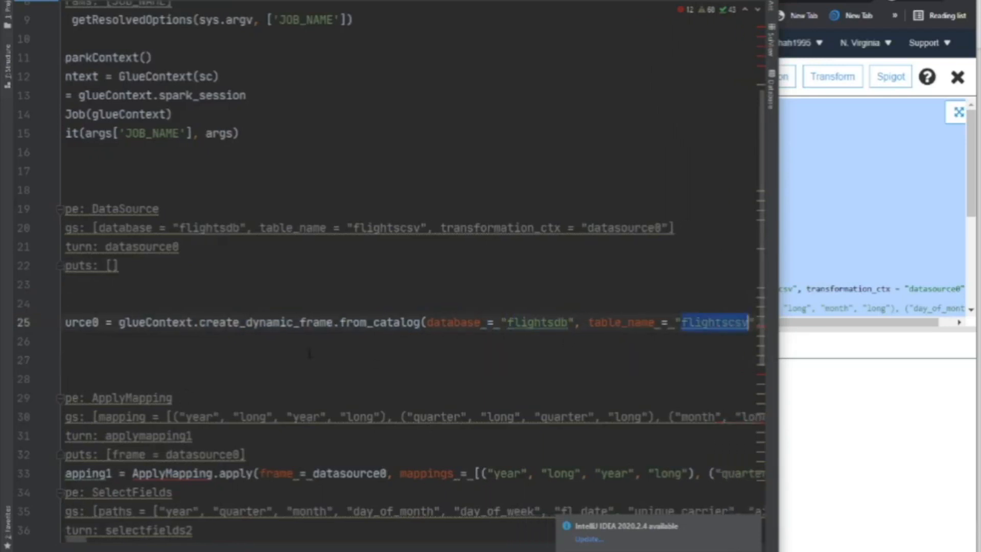
# Widen the code editor window so that more of the long script lines fit
pyautogui.scroll(3, 331, 366)
pyautogui.scroll(-3, 331, 366)
pyautogui.scroll(-5, 331, 366)
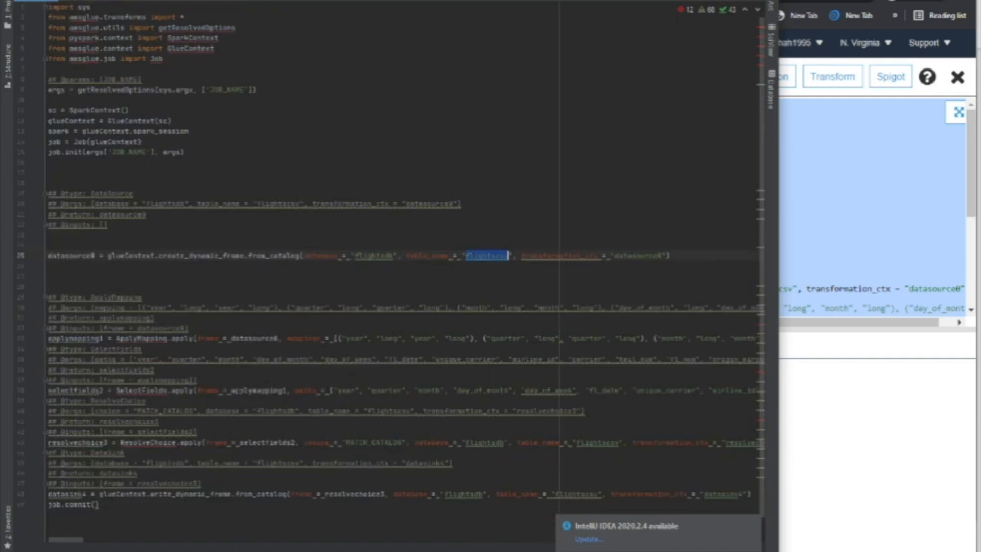
pyautogui.moveTo(779, 386); pyautogui.dragTo(955, 385)
pyautogui.scroll(5, 490, 276)
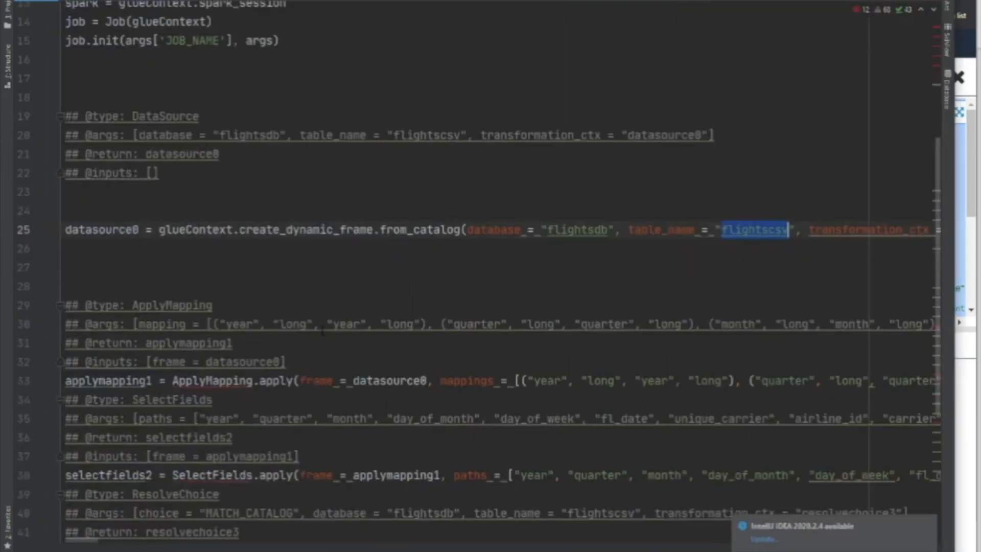
# Insert one blank line above the applymapping1 assignment and three blank lines before the SelectFields section
pyautogui.click(376, 374)
pyautogui.press('Return')
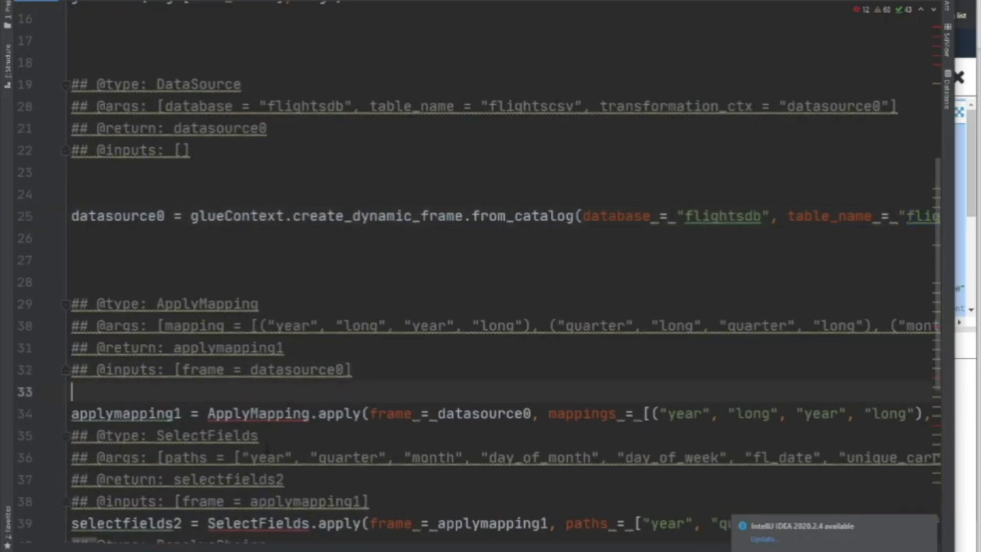
pyautogui.press('Down')
pyautogui.press('Down')
pyautogui.press('Return')
pyautogui.press('Return')
pyautogui.press('Return')
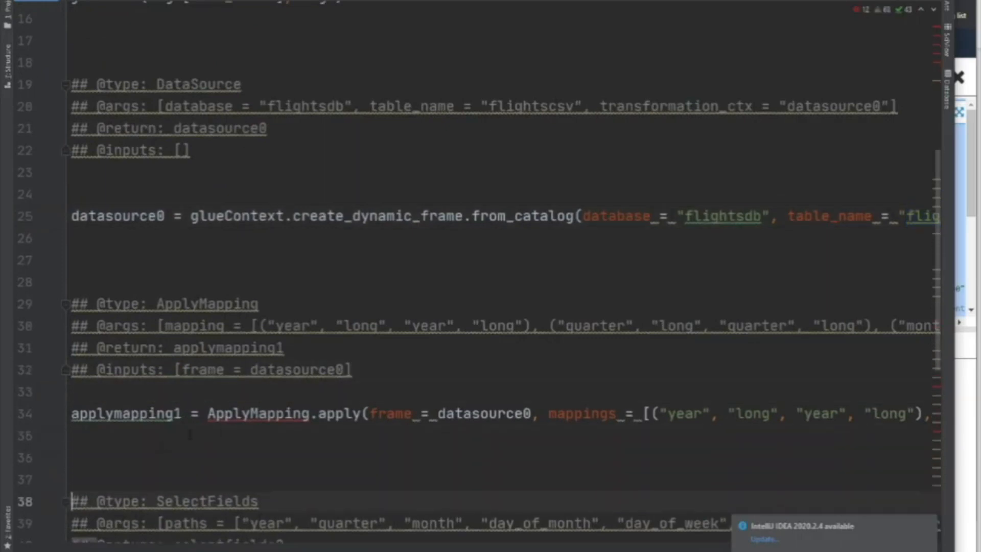
# Break the ApplyMapping list so the quarter, month, day_of_month and day_of_week mappings each start on their own line
pyautogui.doubleClick(306, 414)
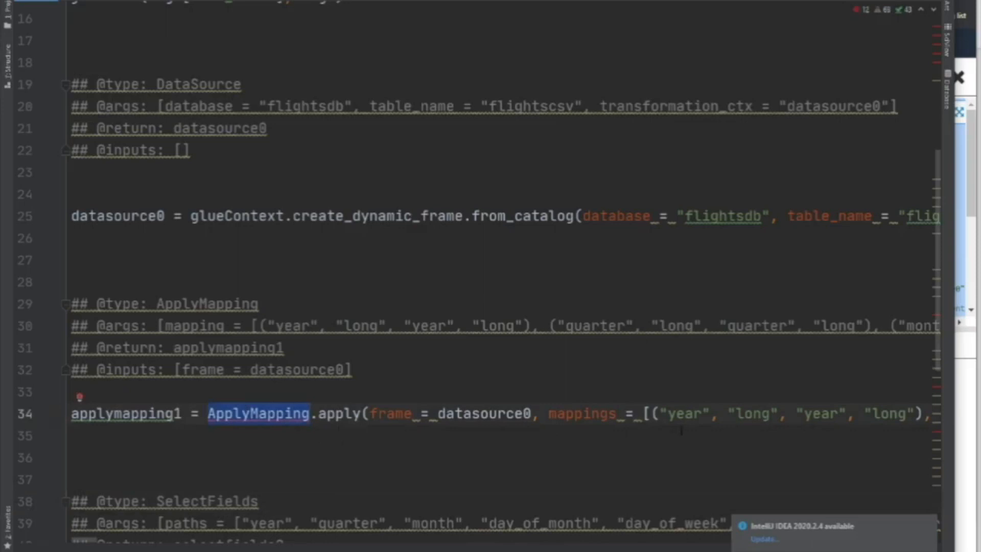
pyautogui.keyDown('ctrl'); pyautogui.scroll(-2, 573, 427); pyautogui.keyUp('ctrl')
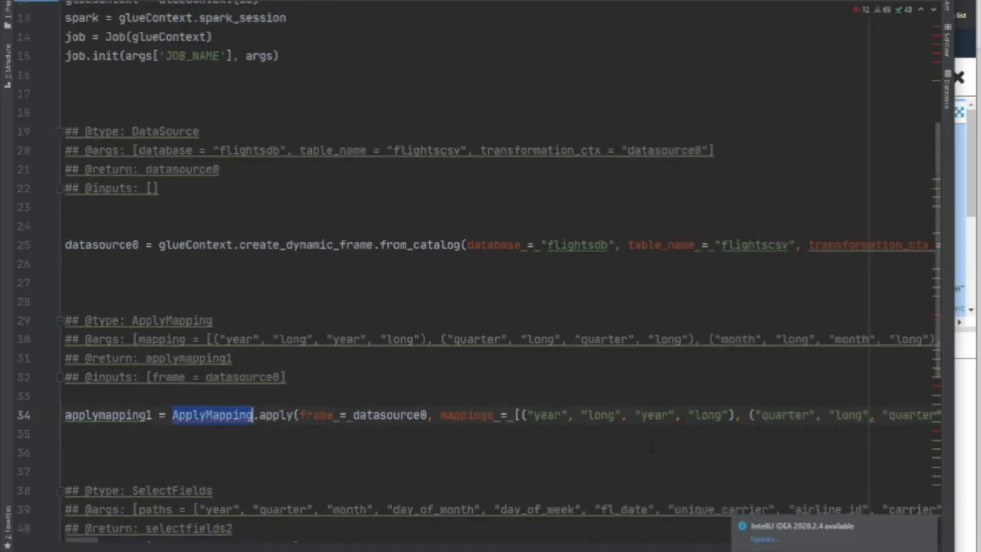
pyautogui.click(747, 415)
pyautogui.press('Return')
pyautogui.click(785, 433)
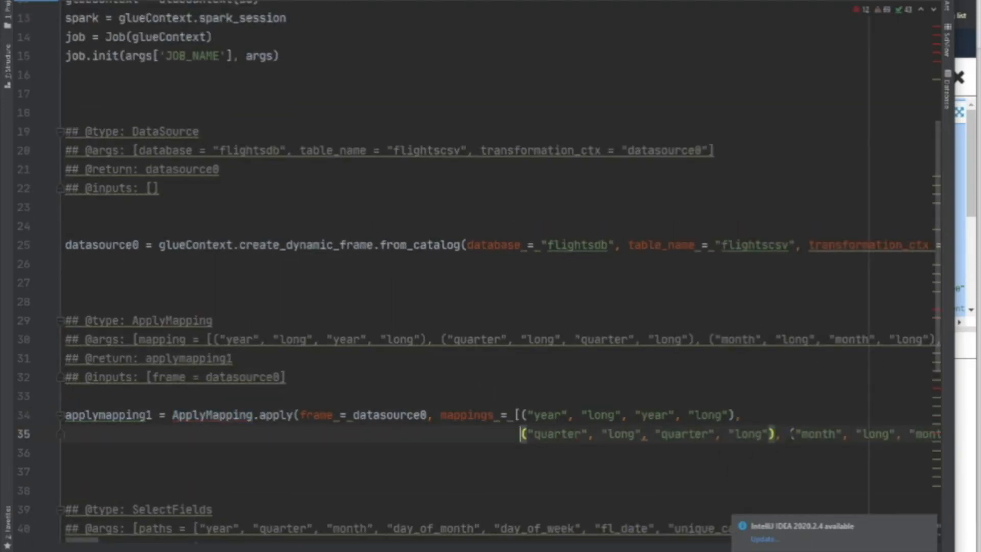
pyautogui.press('Return')
pyautogui.click(760, 453)
pyautogui.press('Return')
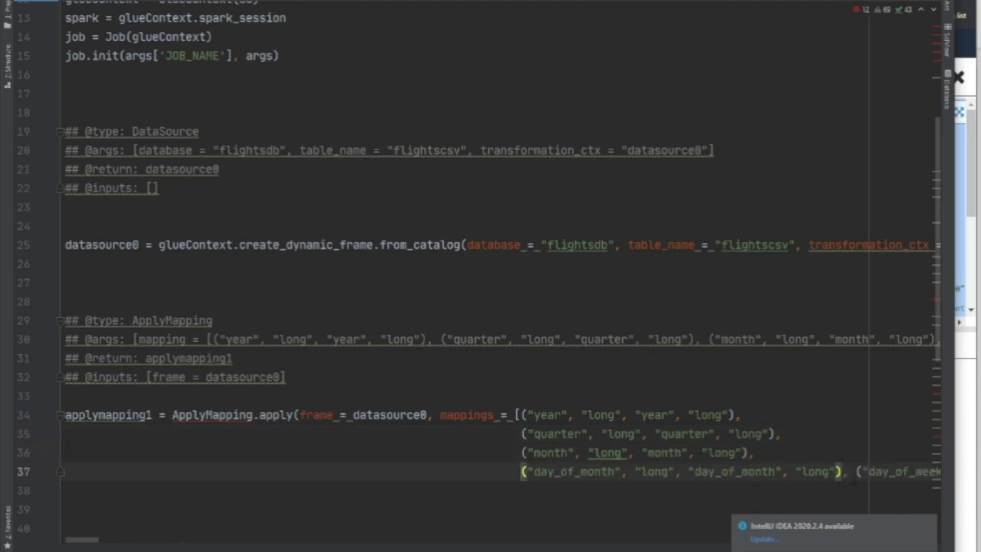
pyautogui.click(851, 471)
pyautogui.press('Return')
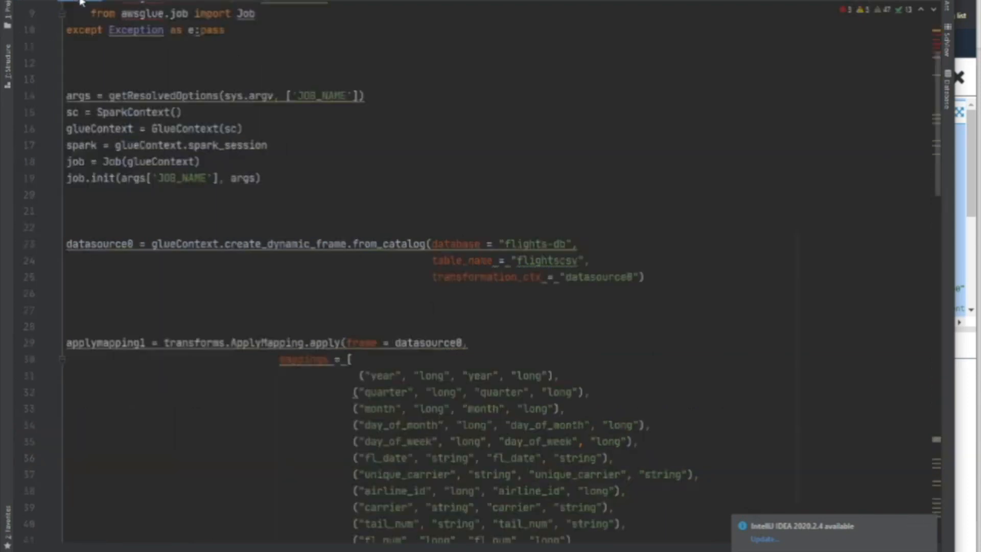
# Switch to the already formatted script 2.py and look through its one-per-line column mappings down to the ResolveChoice transform
pyautogui.scroll(-6, 687, 506)
pyautogui.moveTo(687, 507); pyautogui.dragTo(310, 63)
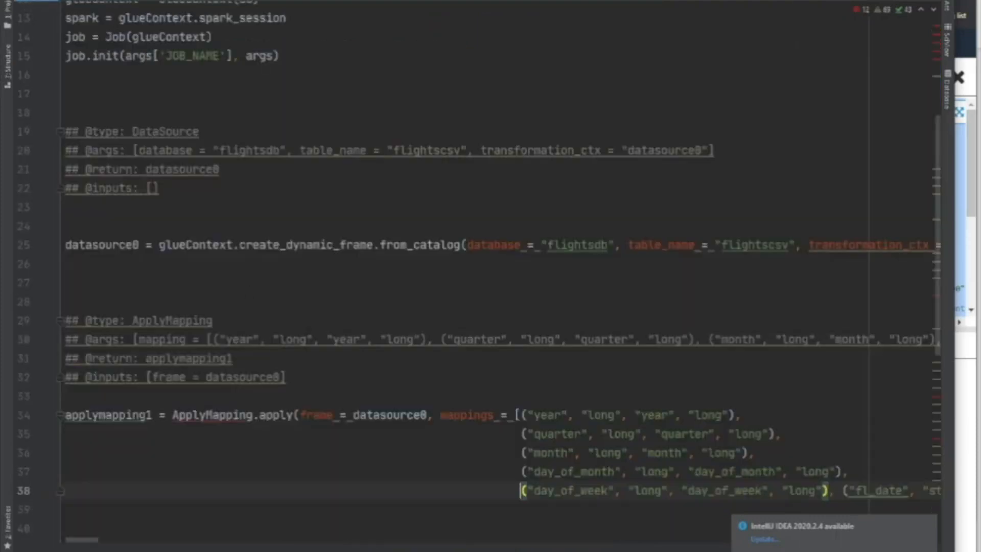
pyautogui.scroll(-3, 591, 343)
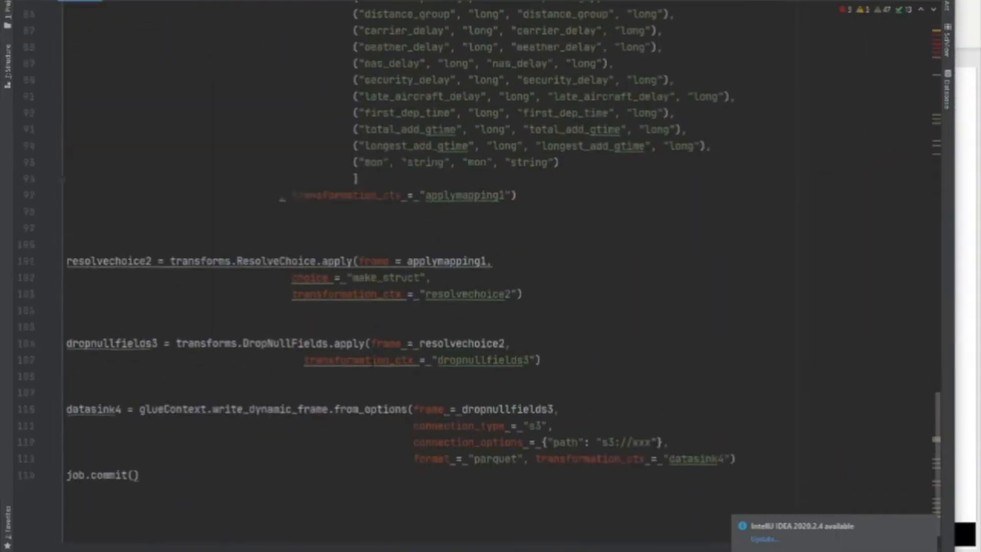
pyautogui.scroll(3, 365, 393)
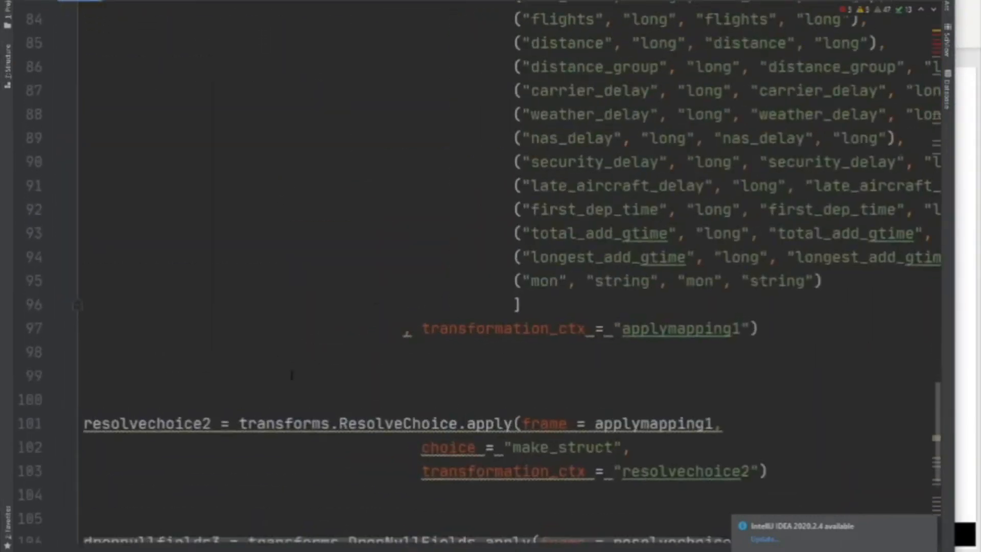
# Examine the ResolveChoice transform with its make_struct choice and the DropNullFields transform that follows it
pyautogui.doubleClick(397, 424)
pyautogui.scroll(-1, 398, 424)
pyautogui.click(397, 424)
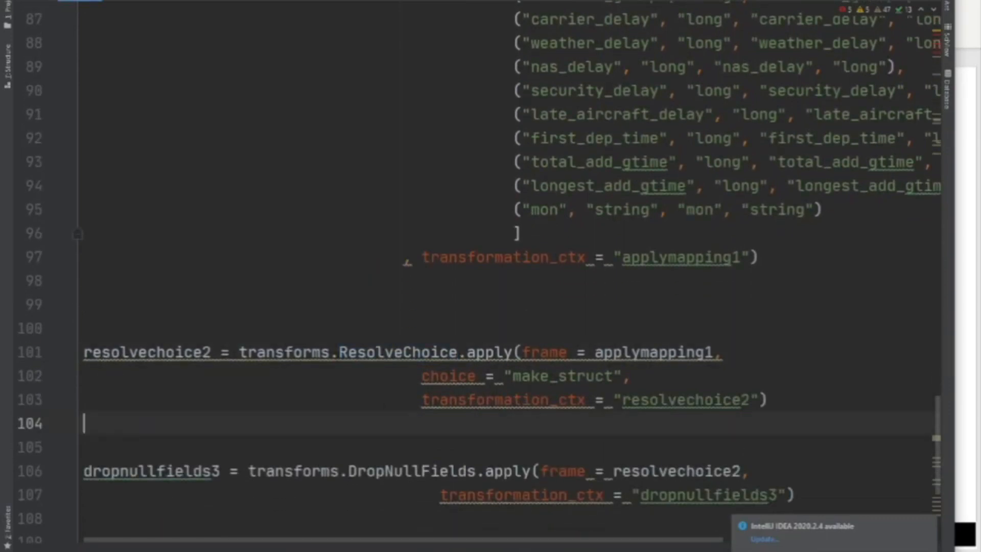
pyautogui.click(576, 376)
pyautogui.doubleClick(576, 376)
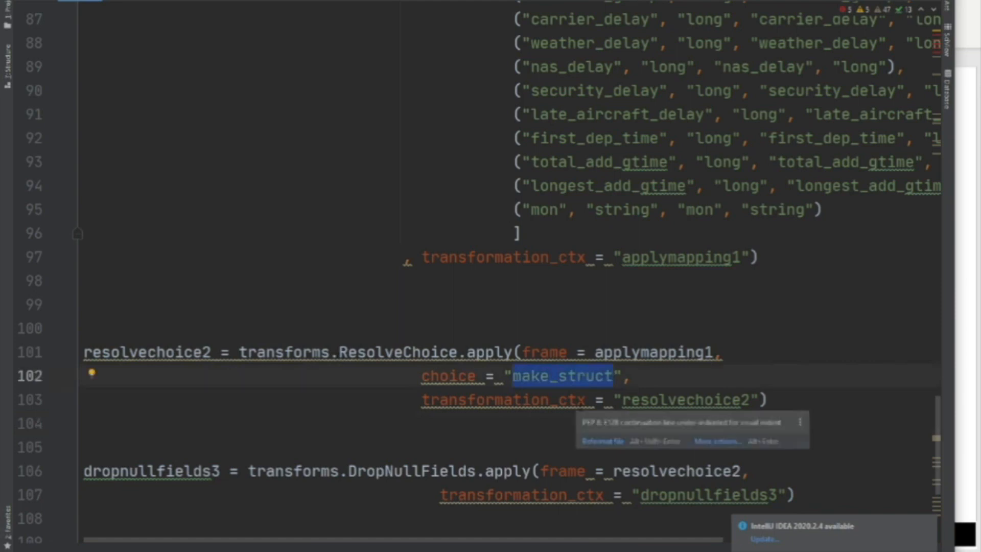
pyautogui.scroll(-2, 394, 363)
pyautogui.doubleClick(413, 328)
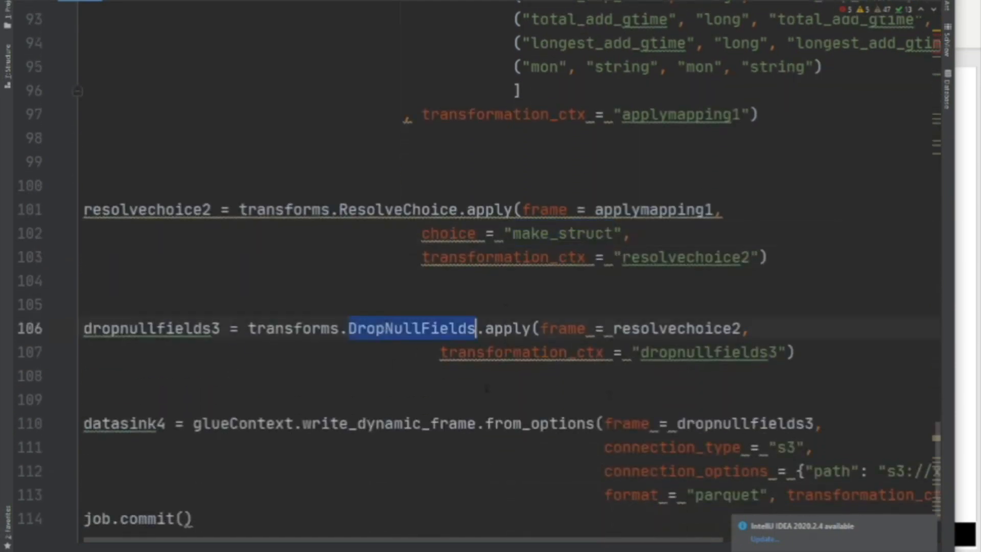
pyautogui.moveTo(796, 353); pyautogui.dragTo(84, 328)
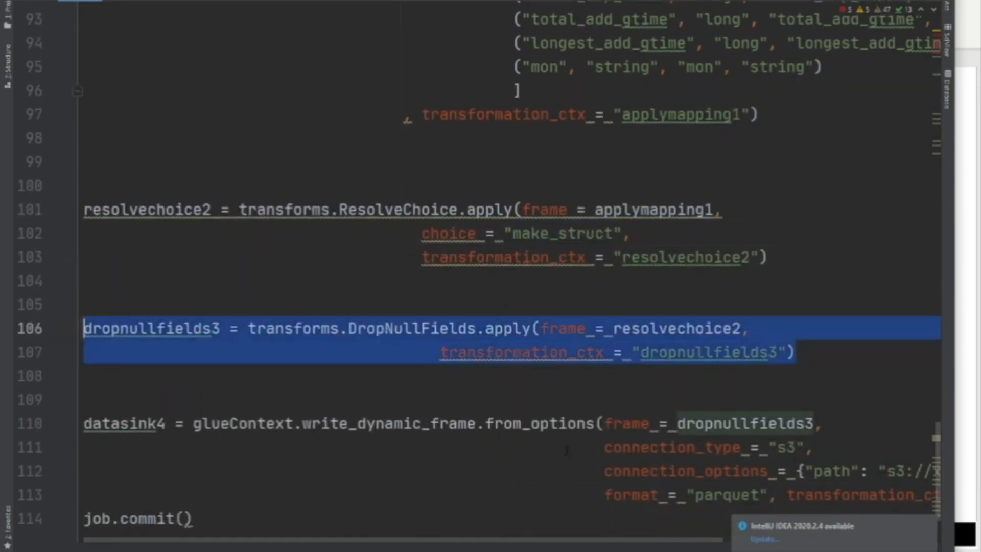
pyautogui.scroll(-3, 650, 454)
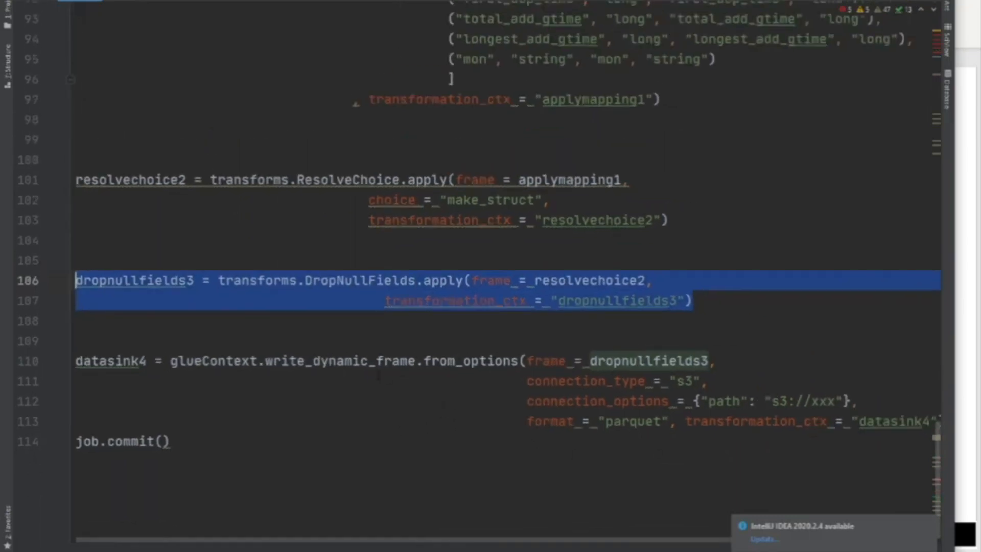
# Examine the datasink4 statement, focusing on its write_dynamic_frame and from_options parts
pyautogui.doubleClick(214, 361)
pyautogui.moveTo(592, 439); pyautogui.dragTo(6, 360)
pyautogui.click(409, 443)
pyautogui.click(344, 361)
pyautogui.doubleClick(344, 360)
pyautogui.doubleClick(463, 361)
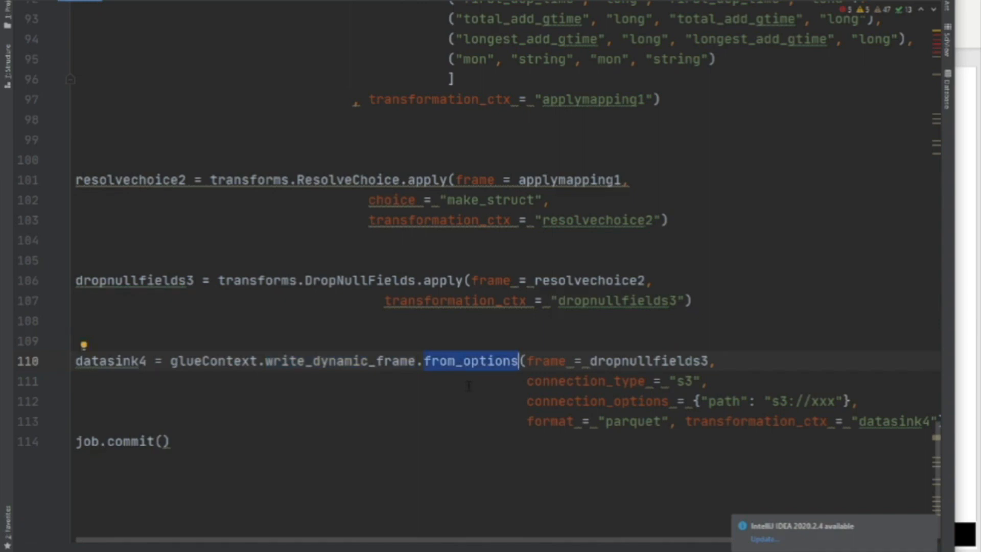
# Switch to the AWS Glue presentation in PowerPoint and review the DynamicFrame reader slides, ending on from_catalog slide 13
pyautogui.hotkey('alt', 'Tab')
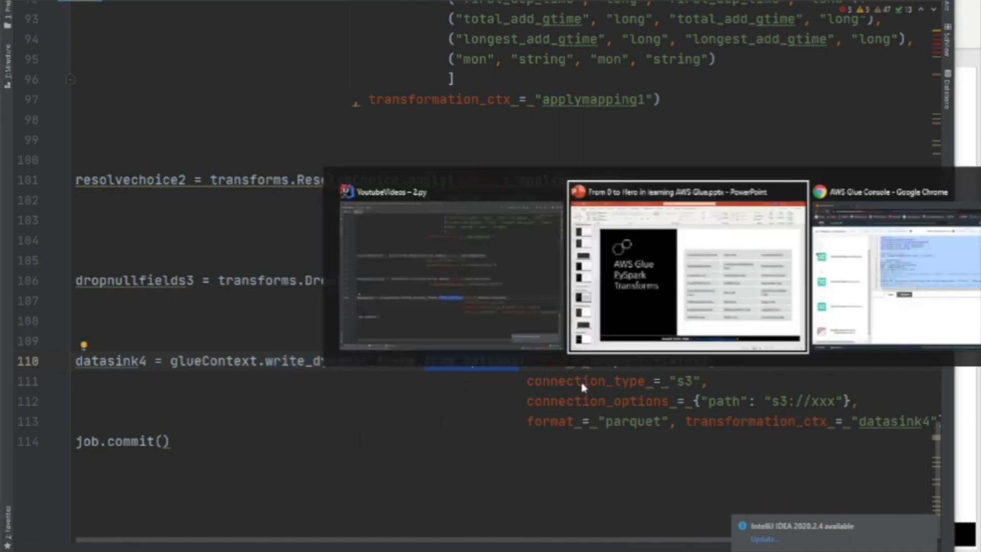
pyautogui.scroll(1, 55, 368)
pyautogui.click(55, 364)
pyautogui.click(47, 310)
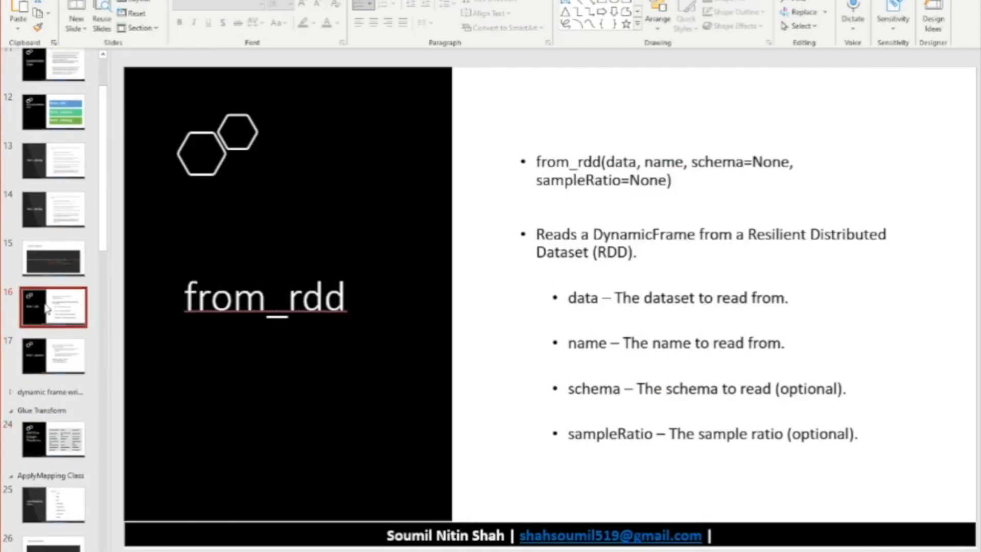
pyautogui.scroll(1, 46, 309)
pyautogui.click(56, 254)
pyautogui.click(51, 197)
pyautogui.press('Up')
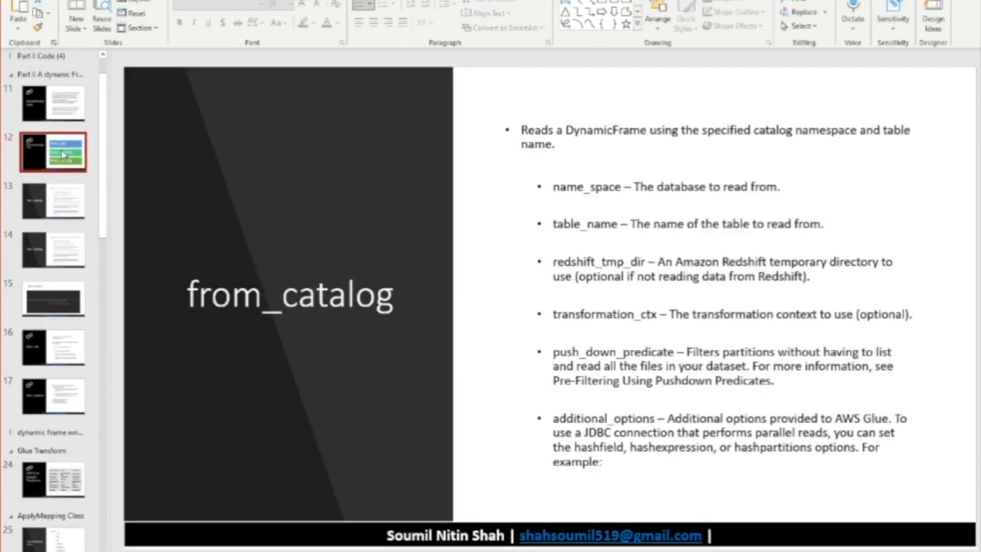
pyautogui.press('Up')
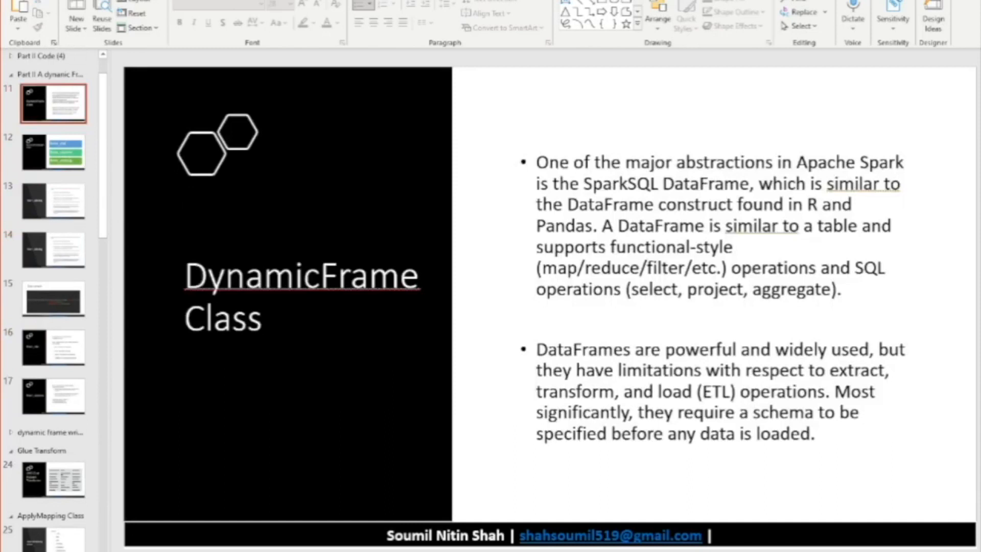
pyautogui.click(41, 204)
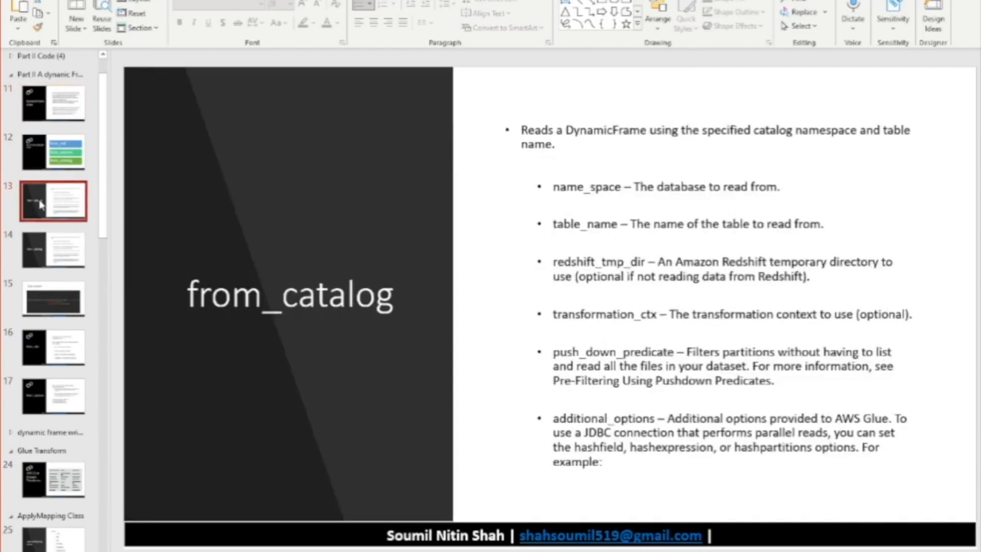
# Return to the script in IntelliJ IDEA to review the datasink4 call, and switch back to the PowerPoint slides
pyautogui.hotkey('alt', 'Tab')
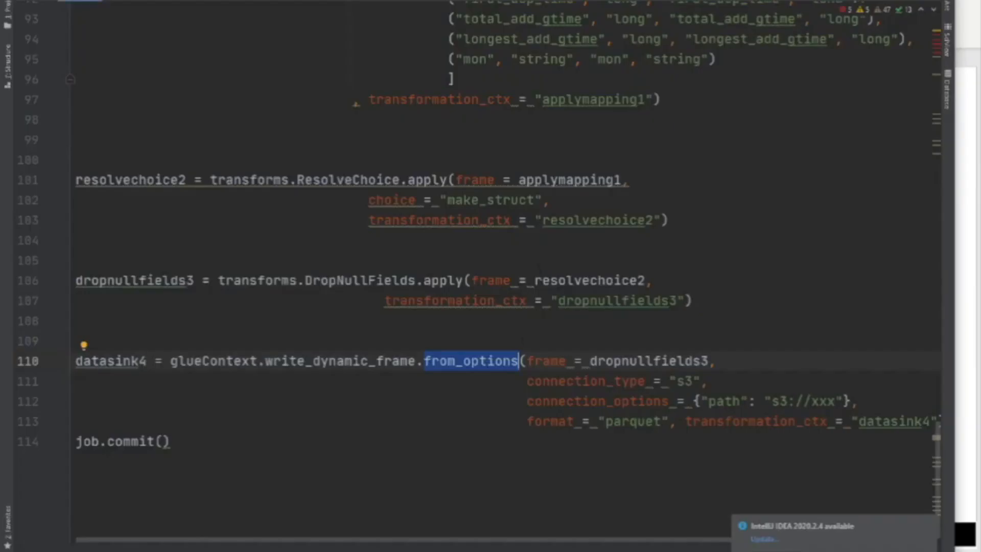
pyautogui.click(504, 465)
pyautogui.hotkey('alt', 'Tab')
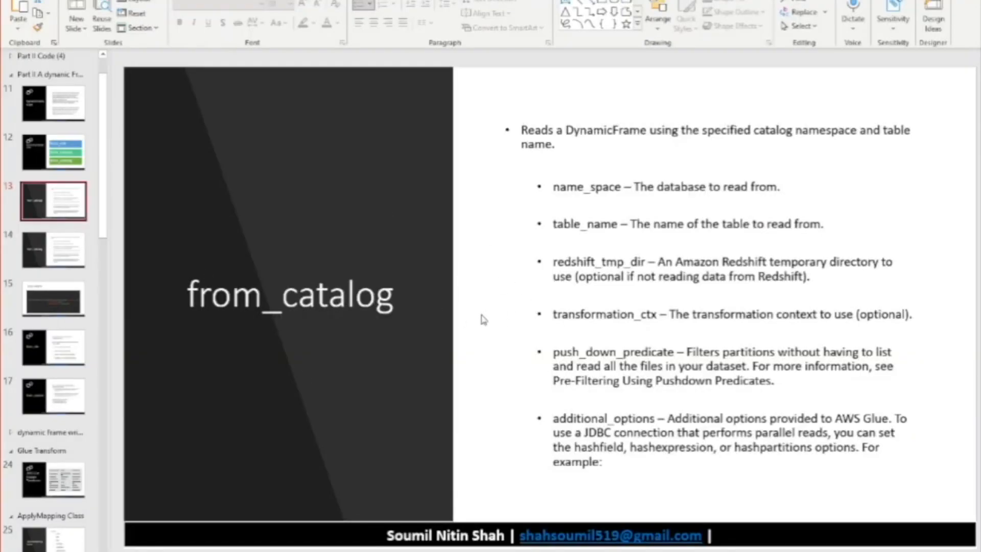